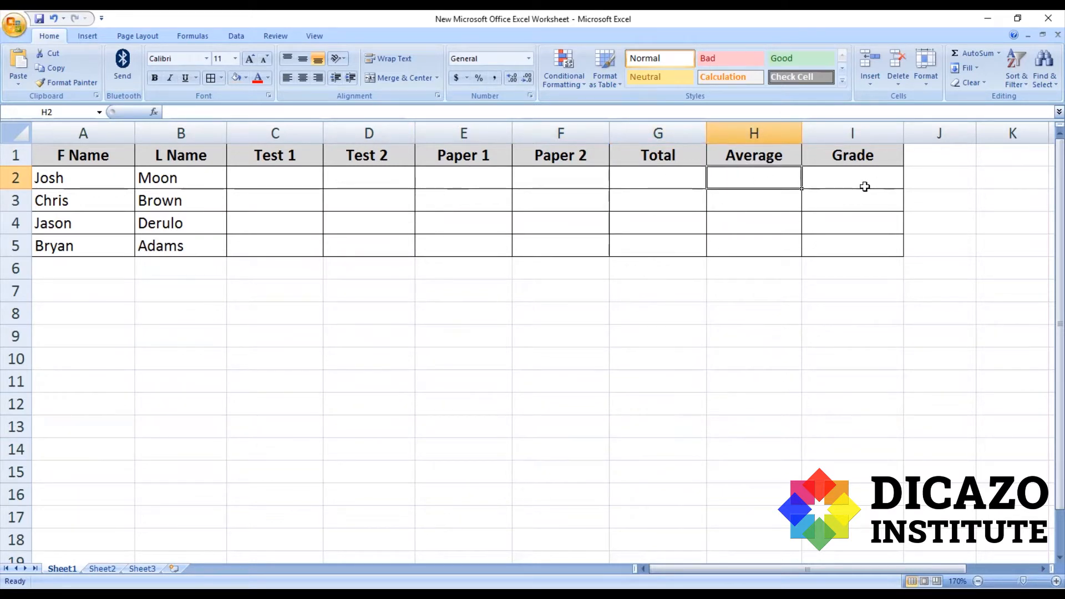
pyautogui.click(255, 189)
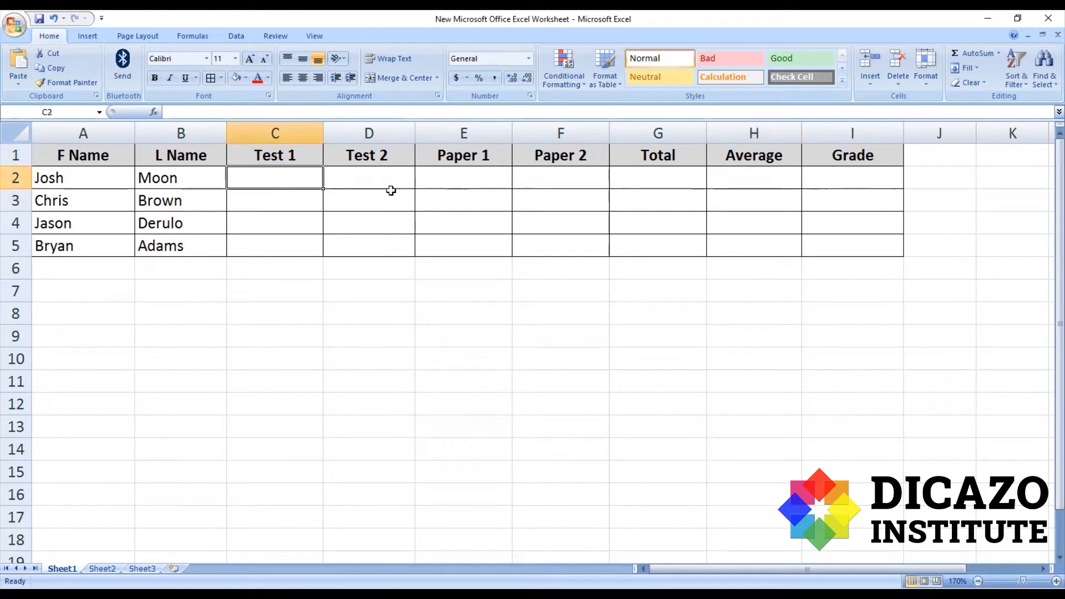
pyautogui.click(541, 180)
pyautogui.click(431, 187)
pyautogui.click(392, 180)
pyautogui.click(281, 182)
pyautogui.click(355, 185)
pyautogui.click(451, 180)
pyautogui.click(562, 174)
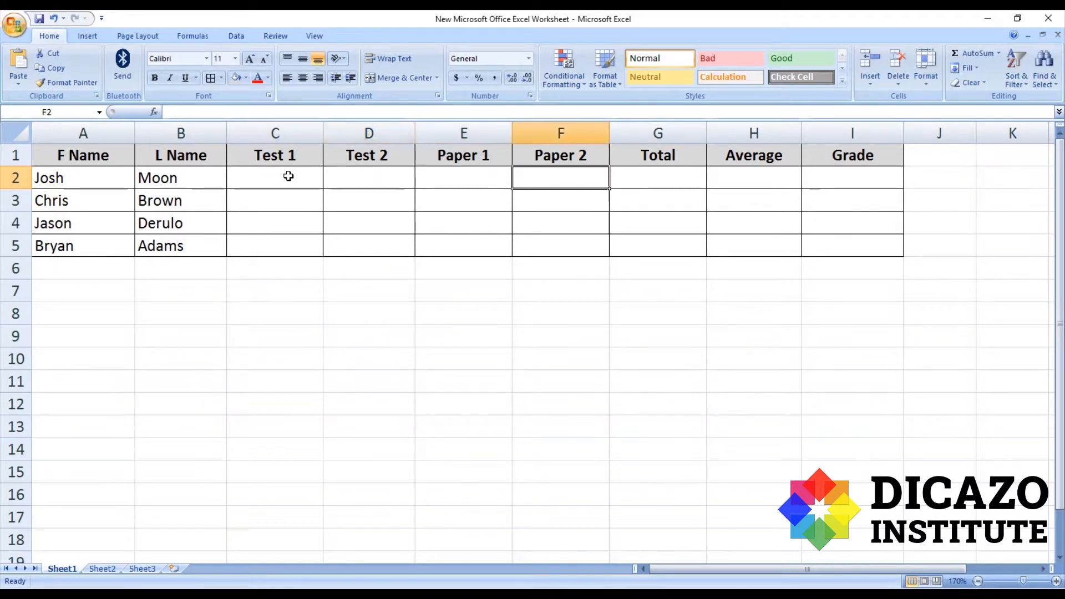
pyautogui.click(287, 177)
pyautogui.click(368, 174)
pyautogui.click(485, 175)
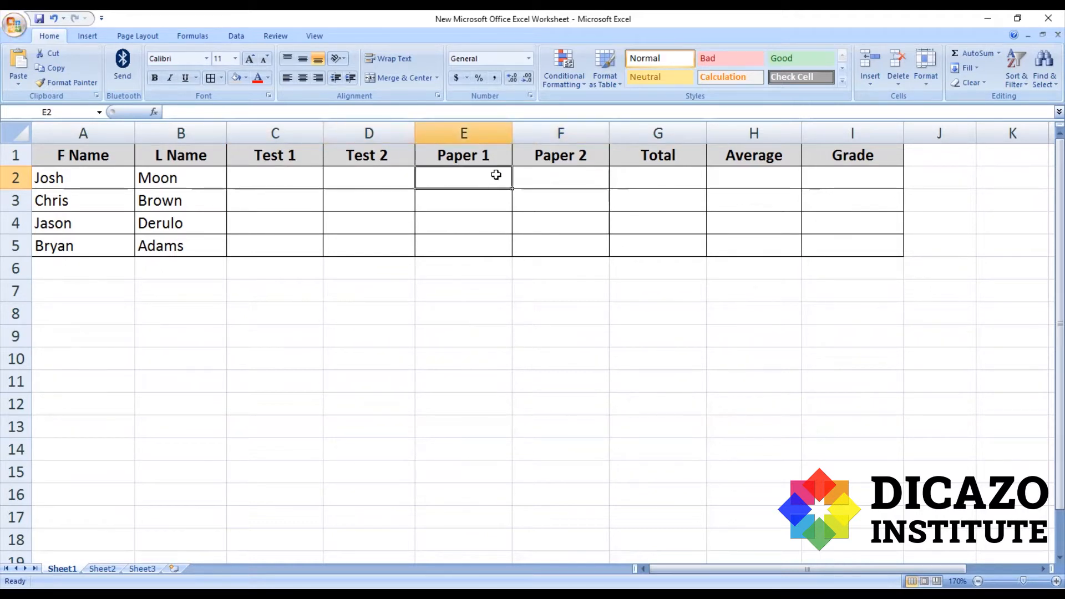
pyautogui.click(551, 174)
# Enter the first student's scores 90, 52, 63 and 87 in cells C2 to F2.
pyautogui.click(280, 182)
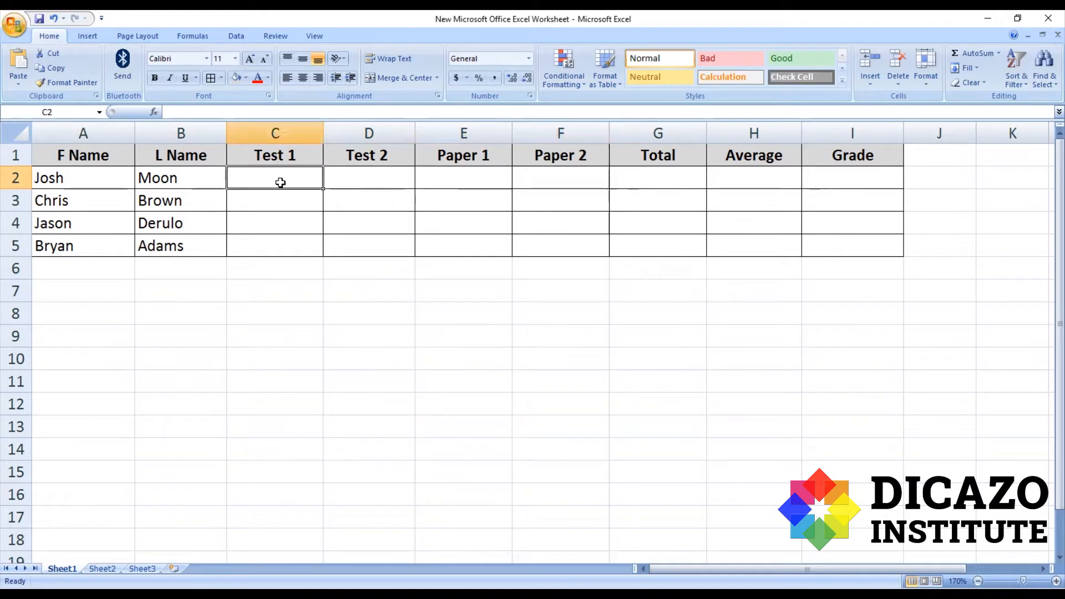
pyautogui.write('90')
pyautogui.press('Tab')
pyautogui.write('52')
pyautogui.press('Tab')
pyautogui.write('63')
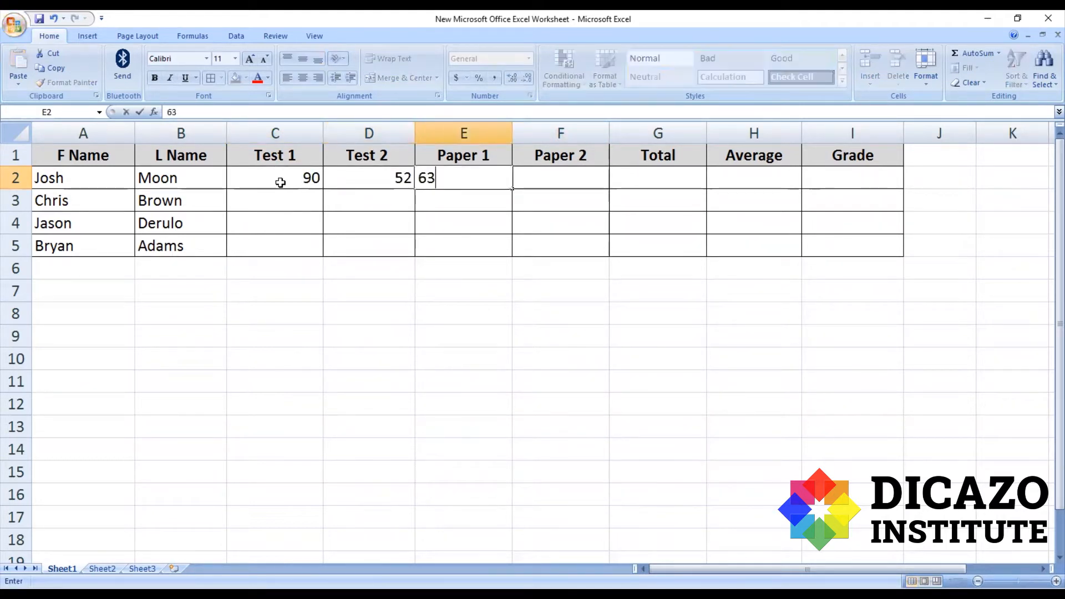
pyautogui.press('Tab')
pyautogui.write('87')
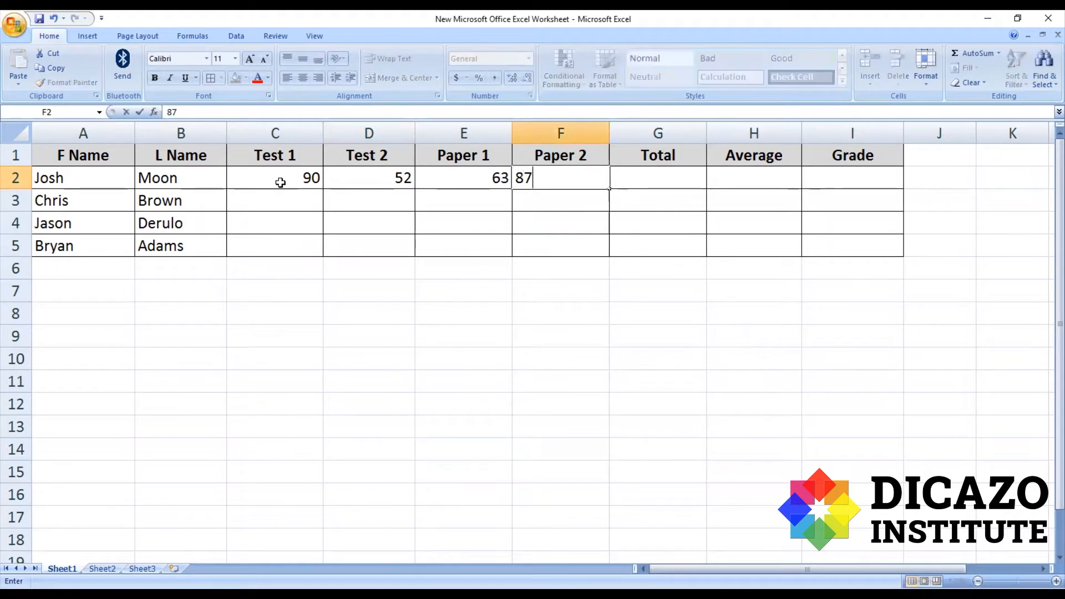
pyautogui.press('Tab')
pyautogui.write('0')
pyautogui.press('BackSpace')
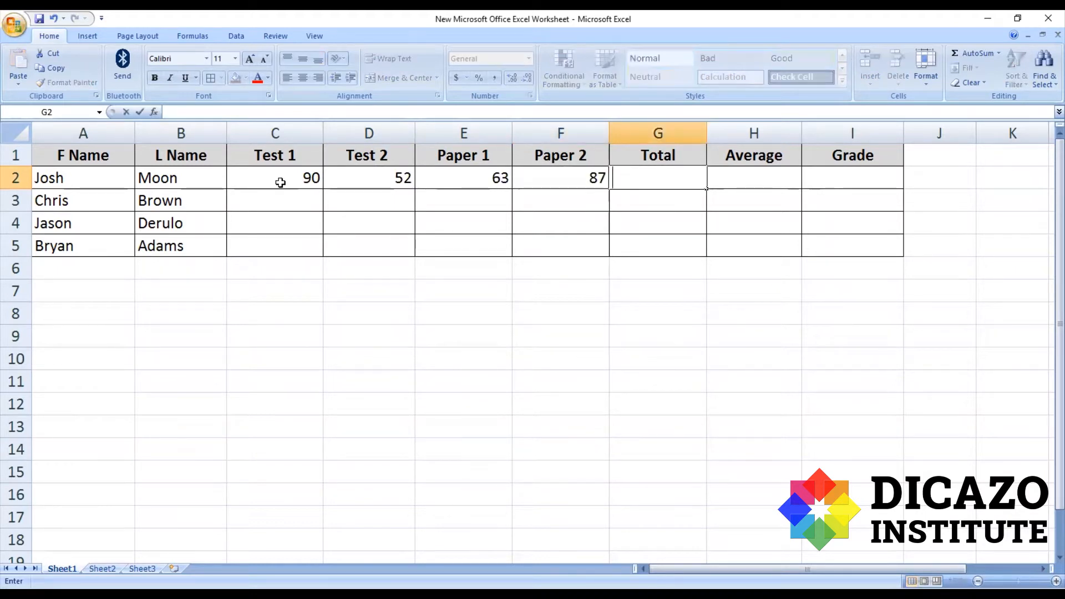
# Enter 45 and 85 as the second student's test scores in C3 and D3, and 35 in E4.
pyautogui.click(249, 201)
pyautogui.write('45')
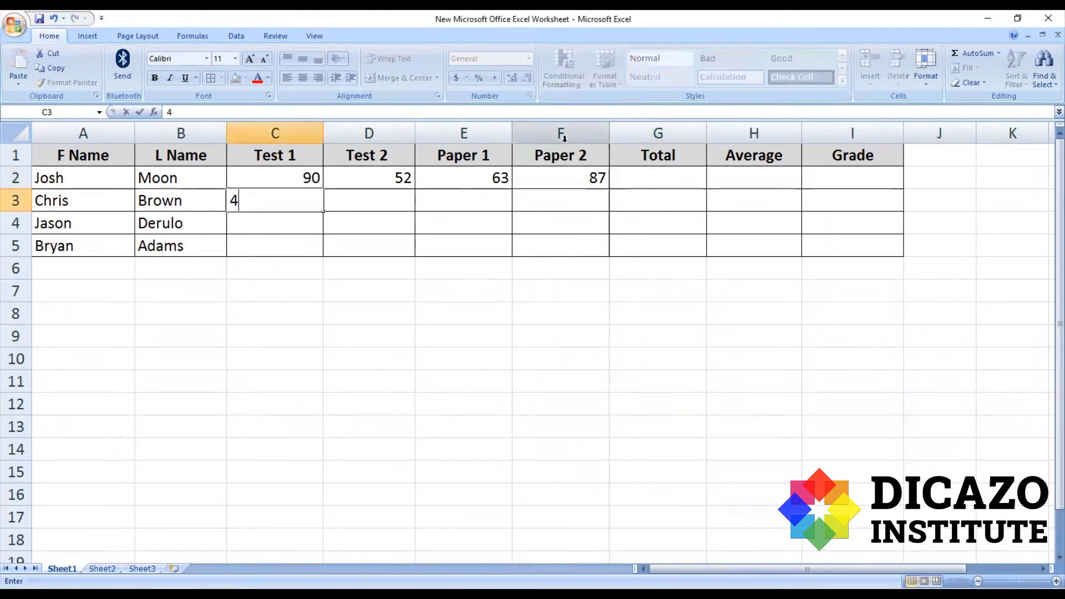
pyautogui.press('Tab')
pyautogui.write('85')
pyautogui.press('Tab')
pyautogui.press('Down')
pyautogui.write('35')
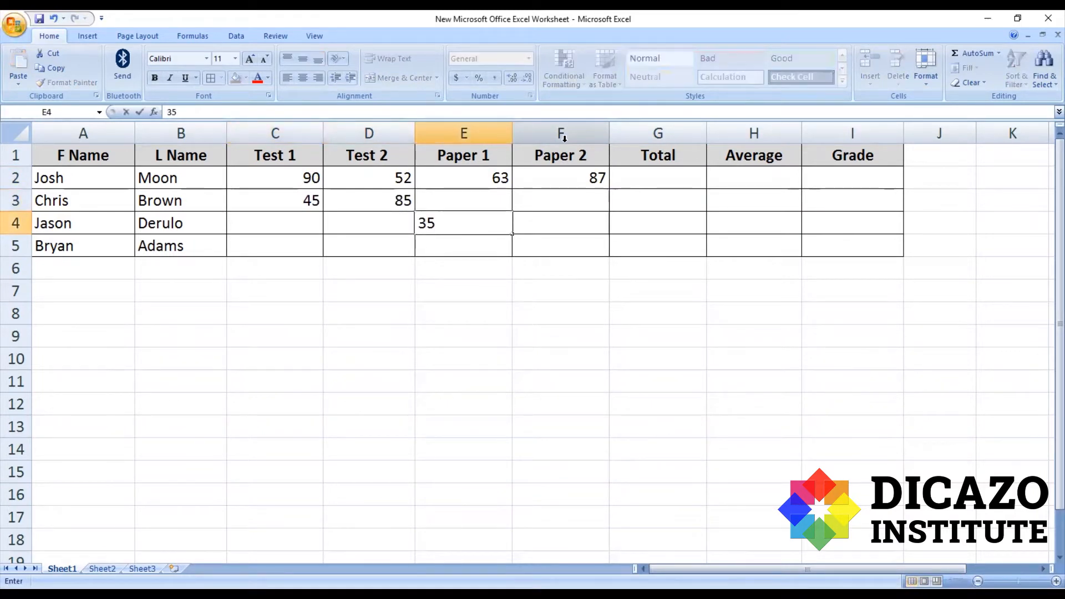
pyautogui.press('Up')
pyautogui.press('Down')
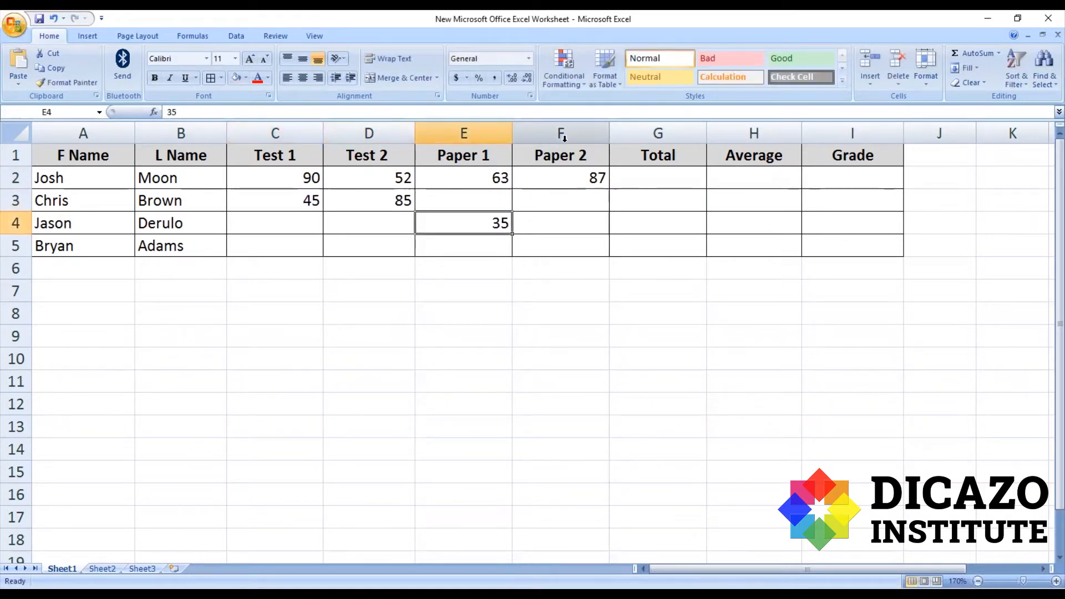
# Enter the second student's paper scores, 35 in E3 and 94 in F3.
pyautogui.click(495, 198)
pyautogui.write('95')
pyautogui.press('Tab')
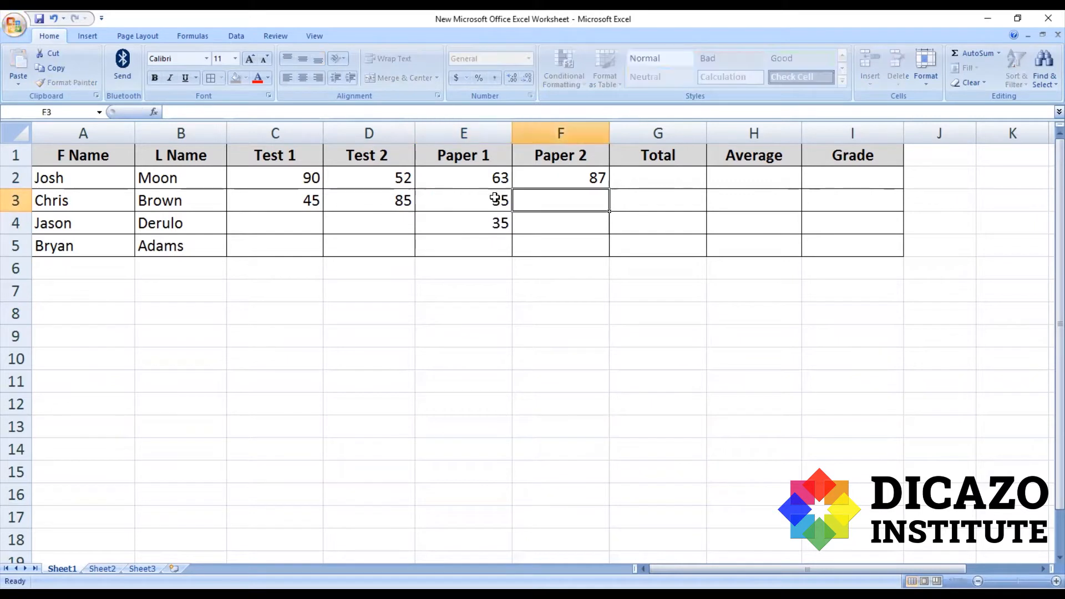
pyautogui.write('94')
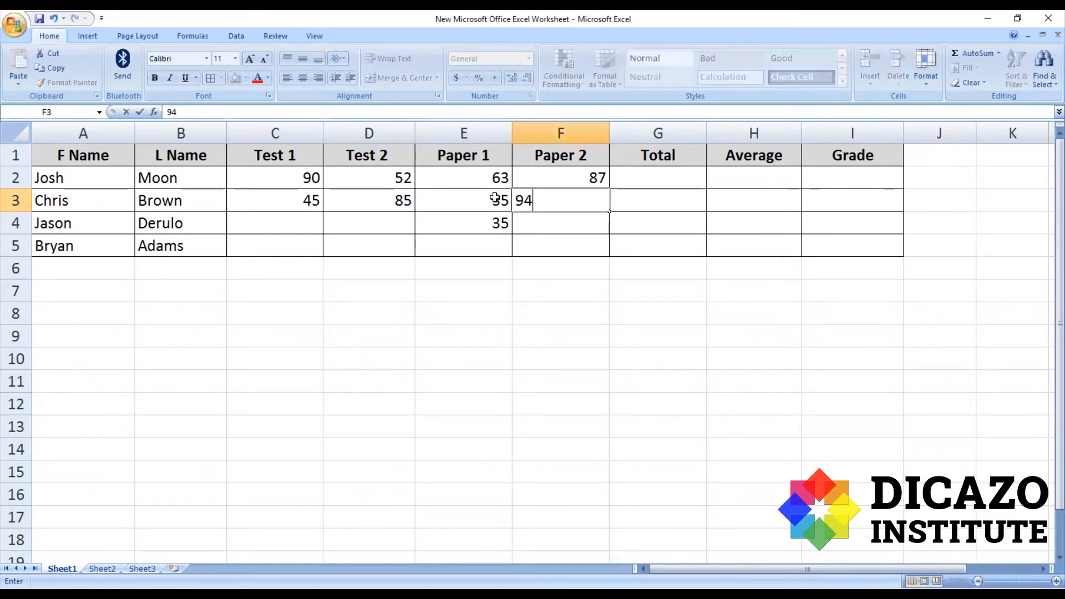
pyautogui.press('Return')
# Complete the third student's scores with 15 in C4, 85 in D4 and 96 in F4.
pyautogui.press('Left')
pyautogui.press('Left')
pyautogui.press('Left')
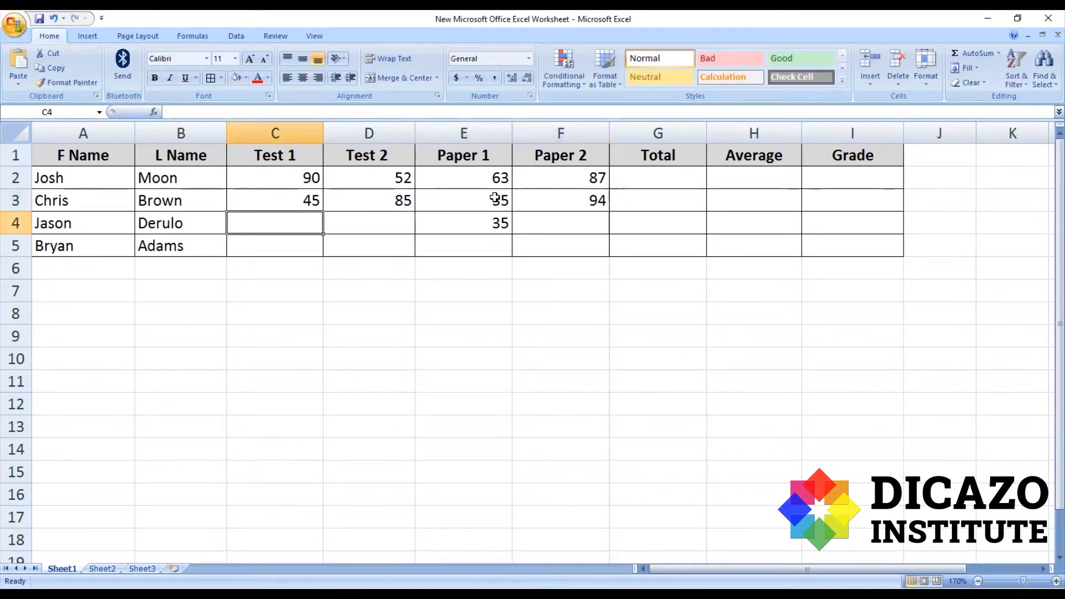
pyautogui.write('15')
pyautogui.press('Tab')
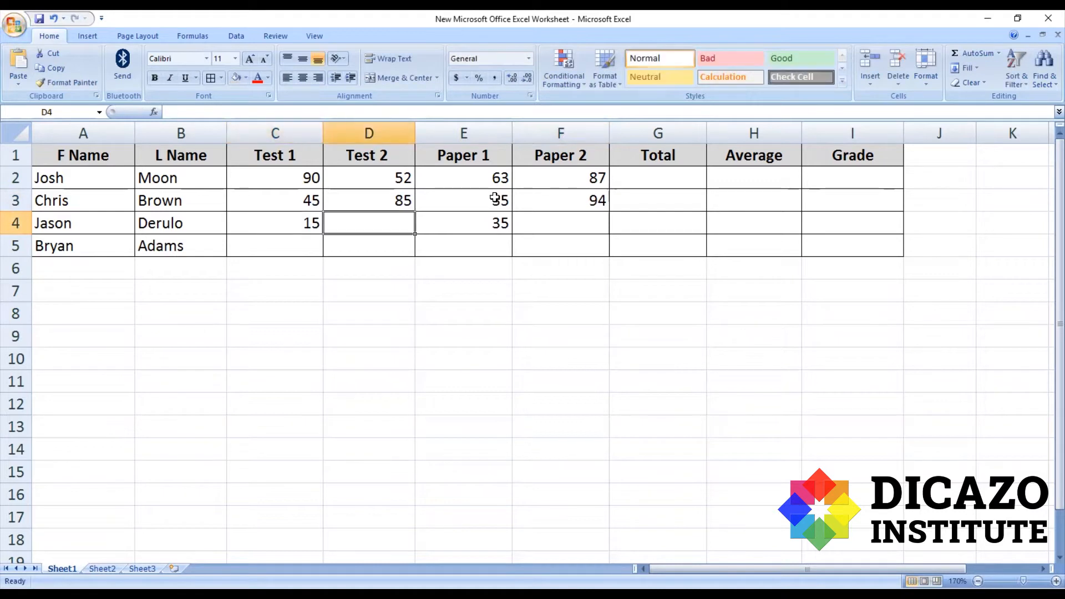
pyautogui.write('85')
pyautogui.press('Tab')
pyautogui.press('Tab')
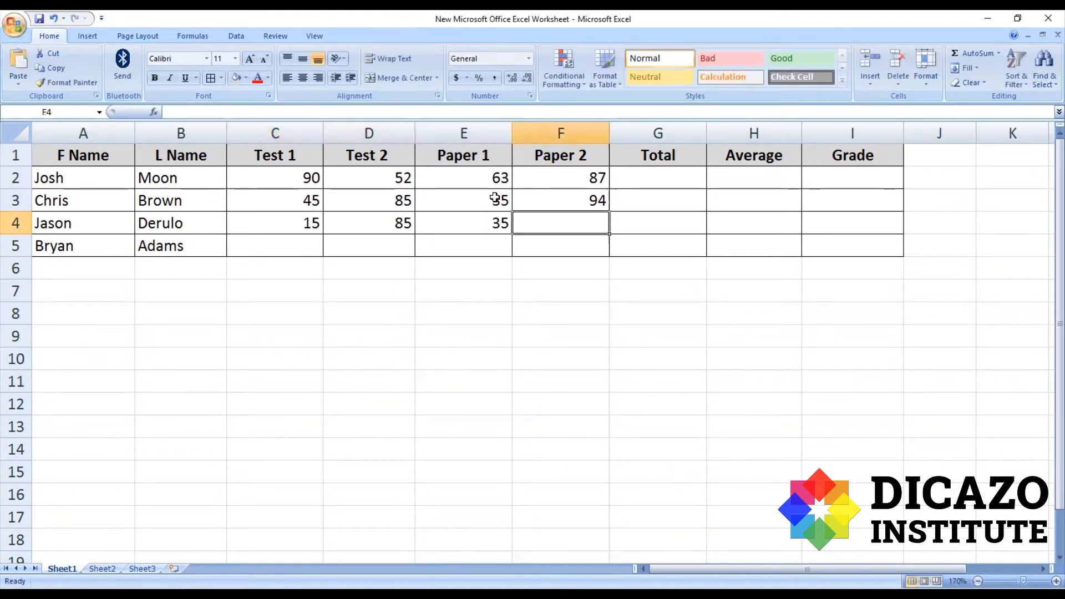
pyautogui.write('96')
pyautogui.press('Return')
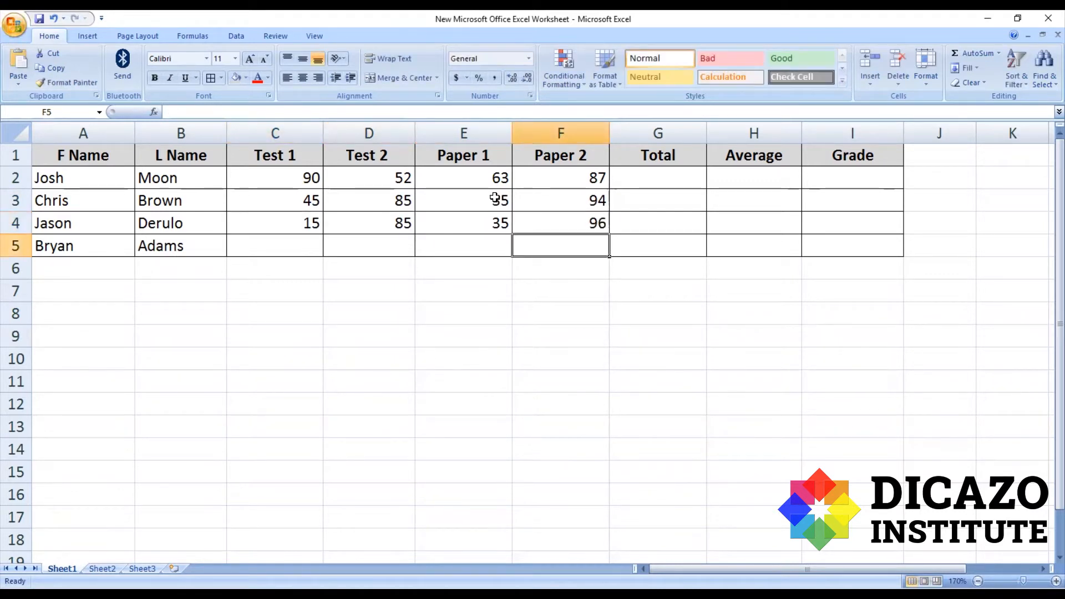
# Enter the fourth student's scores 37, 64, 25 and 16 in cells C5 to F5.
pyautogui.press('Left')
pyautogui.press('Left')
pyautogui.press('Left')
pyautogui.write('37')
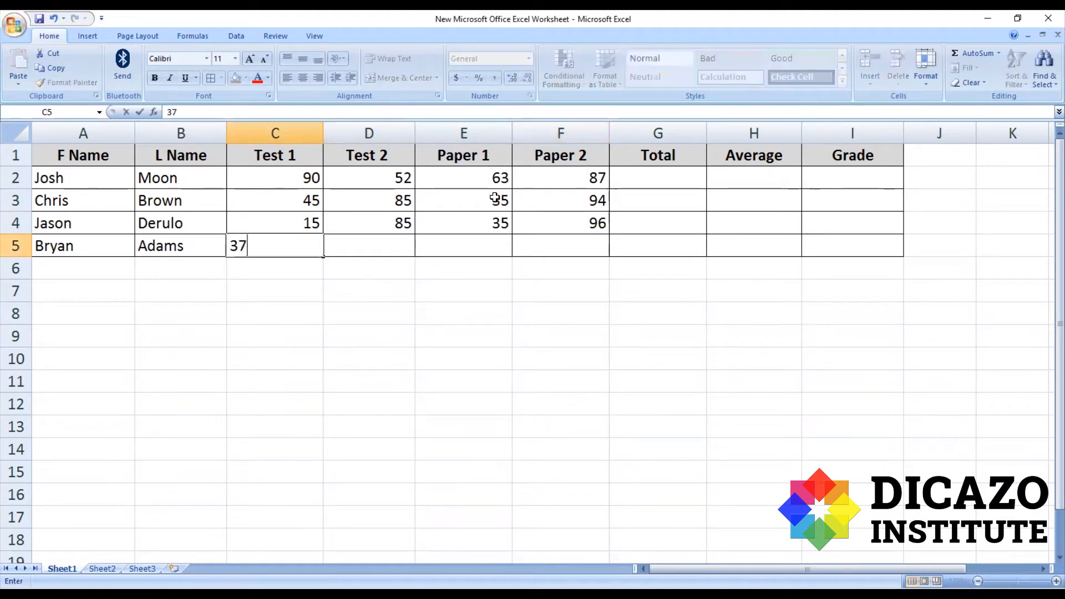
pyautogui.press('Tab')
pyautogui.write('64')
pyautogui.press('Tab')
pyautogui.write('25')
pyautogui.press('Tab')
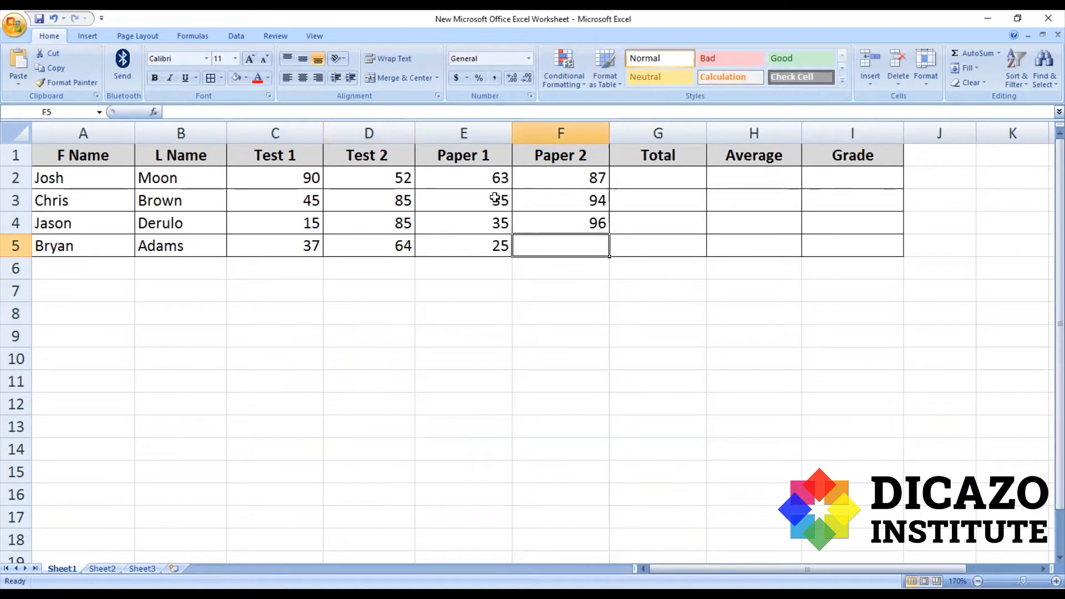
pyautogui.write('16')
pyautogui.click(623, 267)
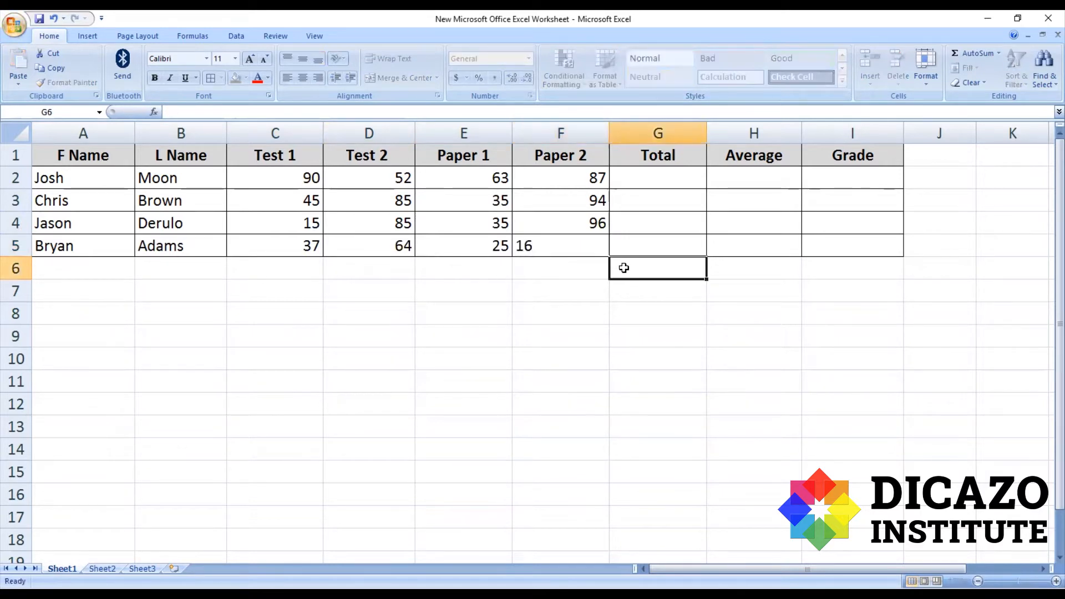
# Center all the test and paper scores in C2:F5 horizontally.
pyautogui.moveTo(281, 176); pyautogui.dragTo(543, 236)
pyautogui.click(303, 78)
pyautogui.click(374, 294)
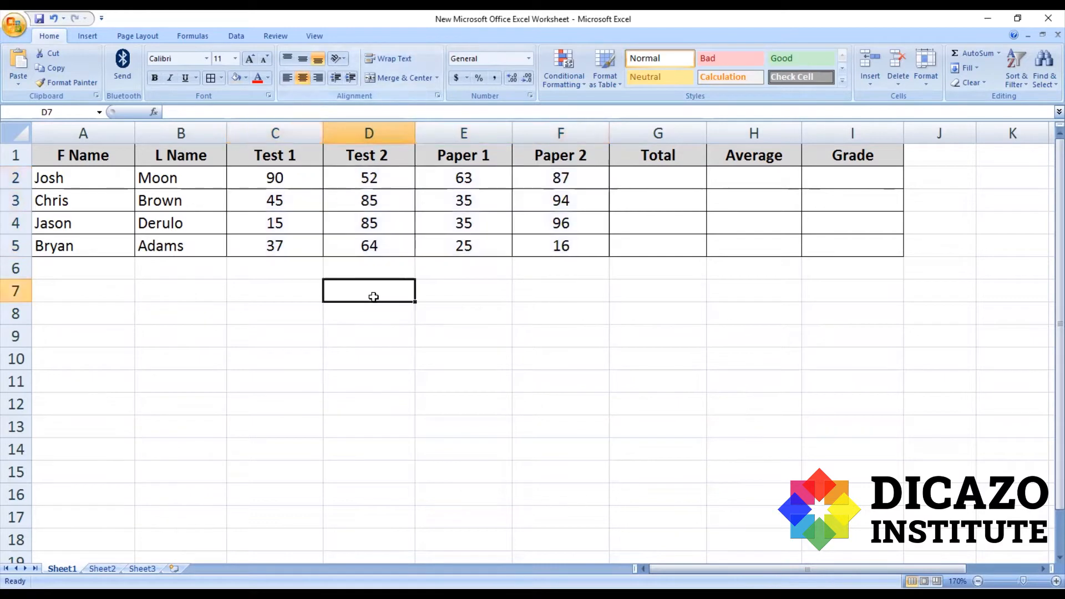
# Enter the formula =SUM(C2:F2) in G2 to total the first student's scores.
pyautogui.click(267, 179)
pyautogui.click(577, 174)
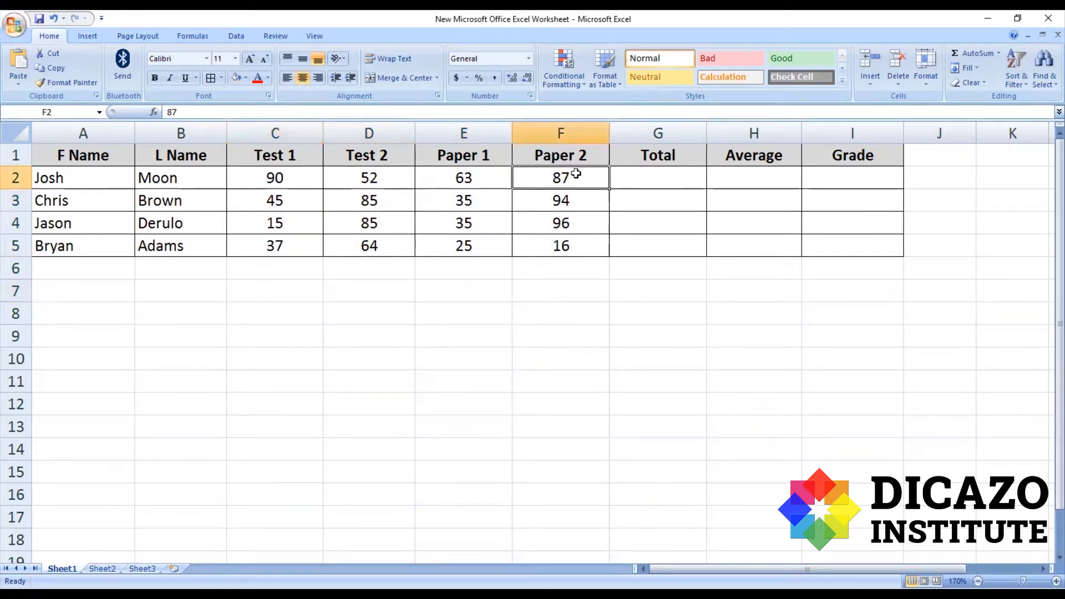
pyautogui.click(664, 178)
pyautogui.click(253, 112)
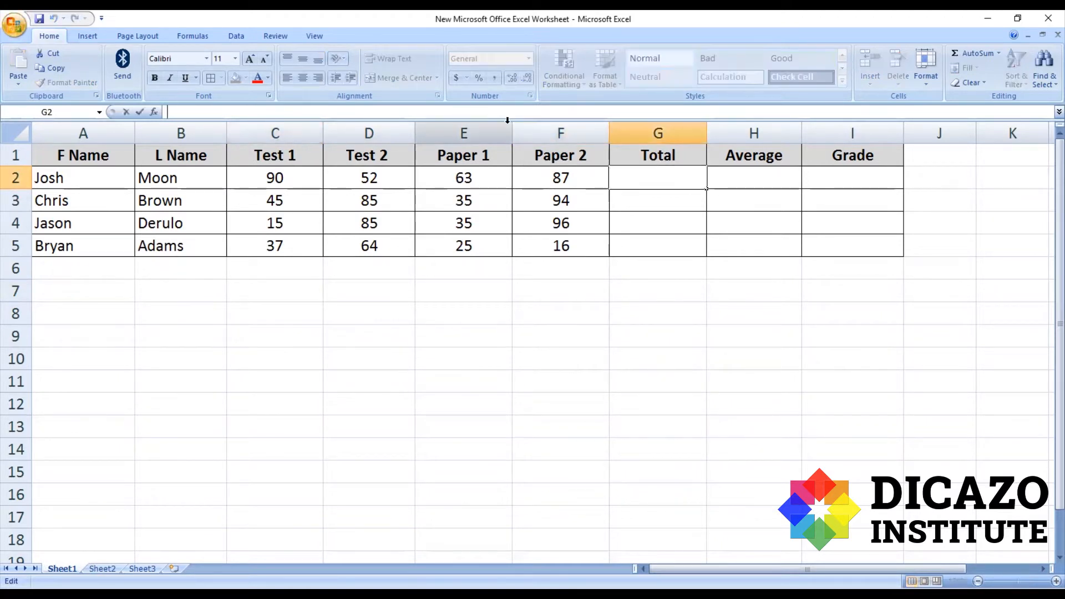
pyautogui.write('=S')
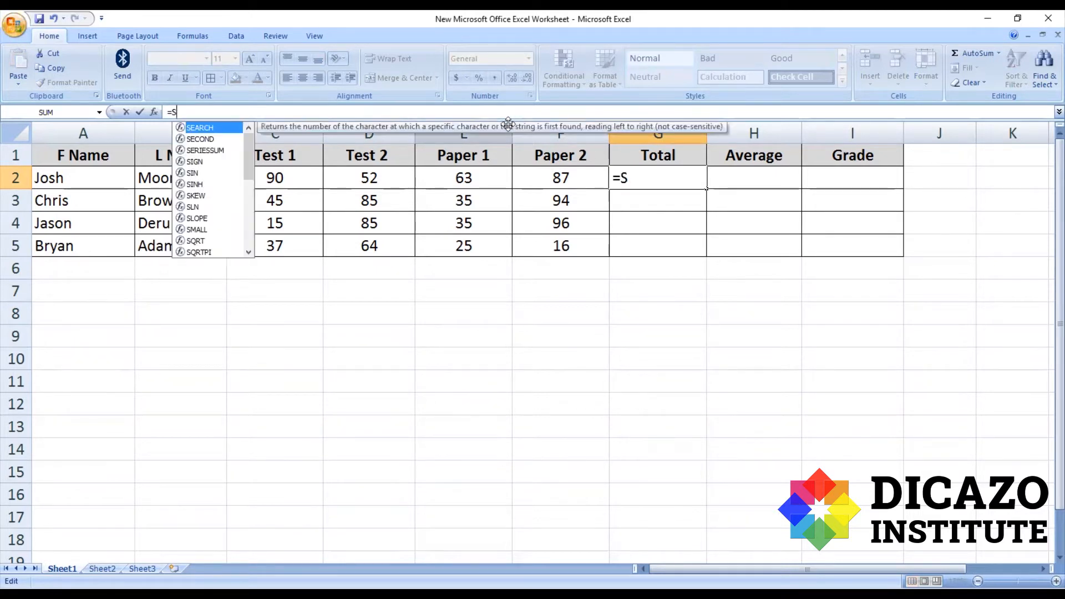
pyautogui.write('UM(')
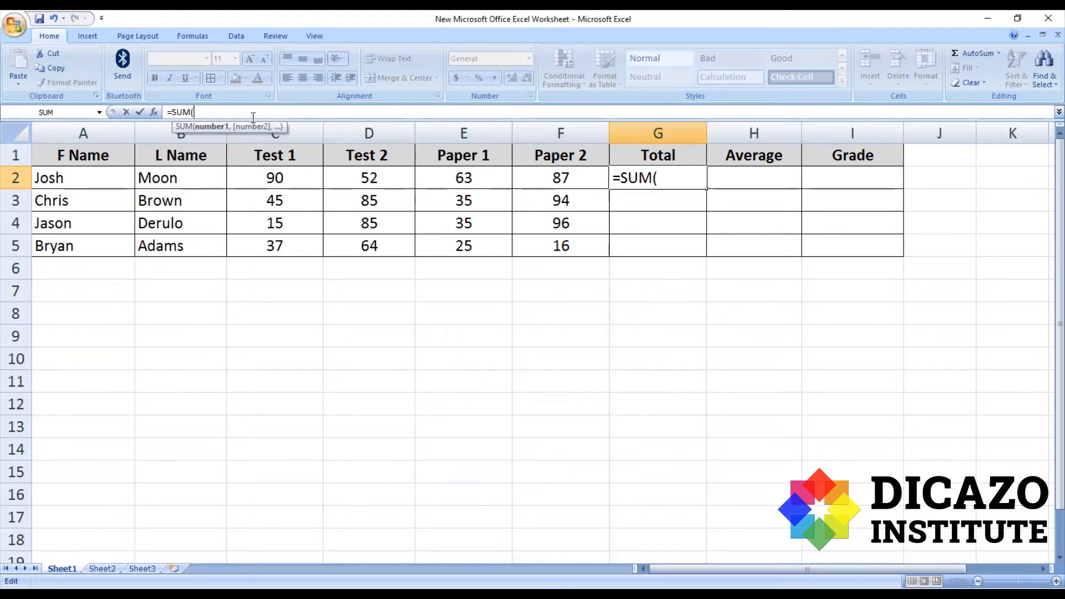
pyautogui.write('C2:F')
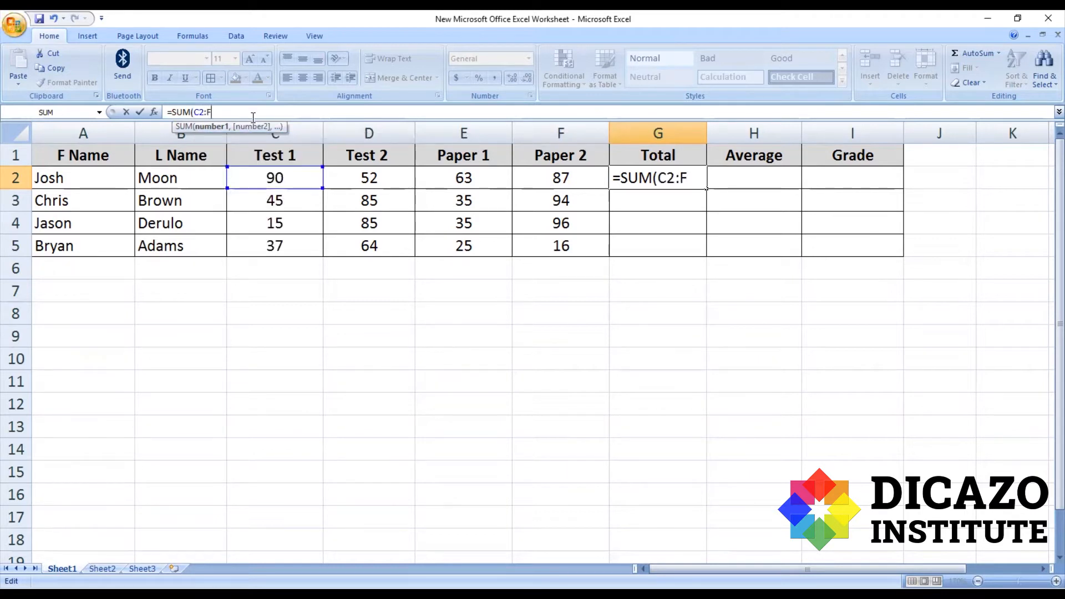
pyautogui.write('2')
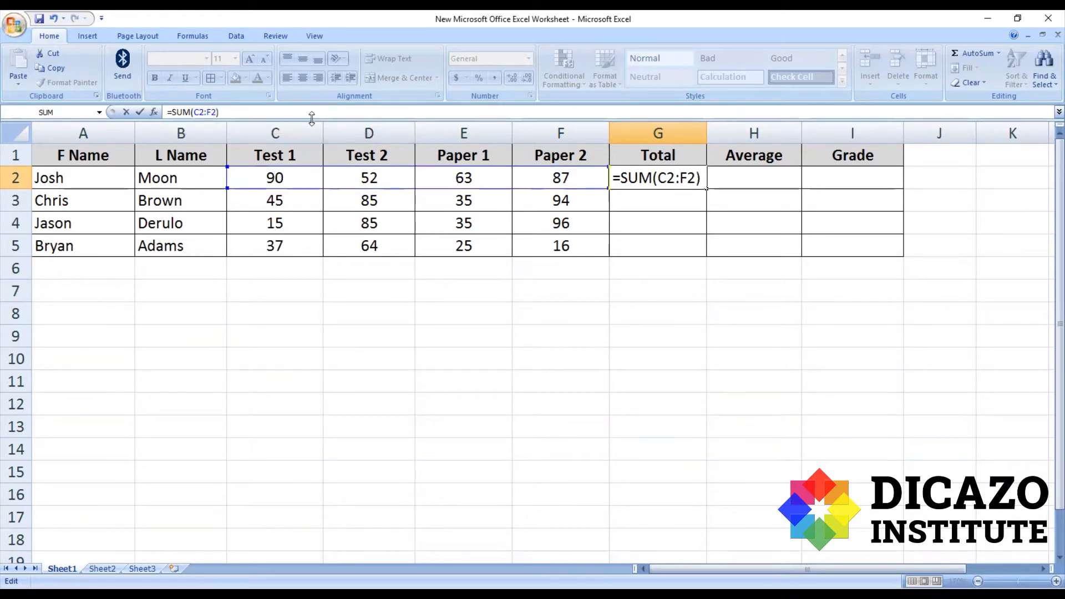
pyautogui.click(141, 111)
pyautogui.click(683, 360)
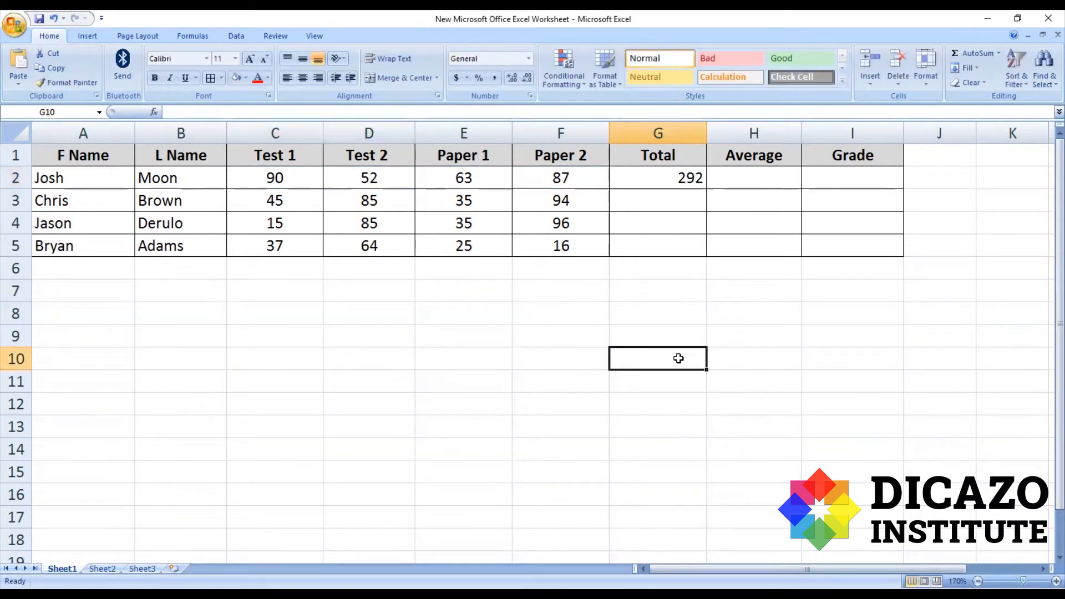
# Center the Total column cells G2:G5 horizontally.
pyautogui.moveTo(661, 176); pyautogui.dragTo(650, 246)
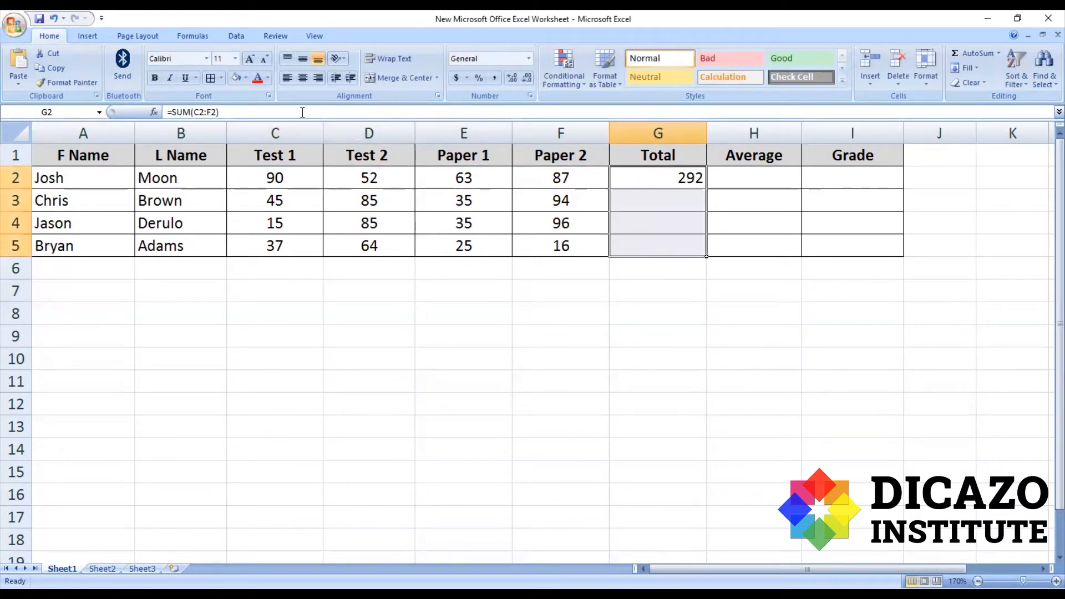
pyautogui.click(302, 78)
pyautogui.click(399, 309)
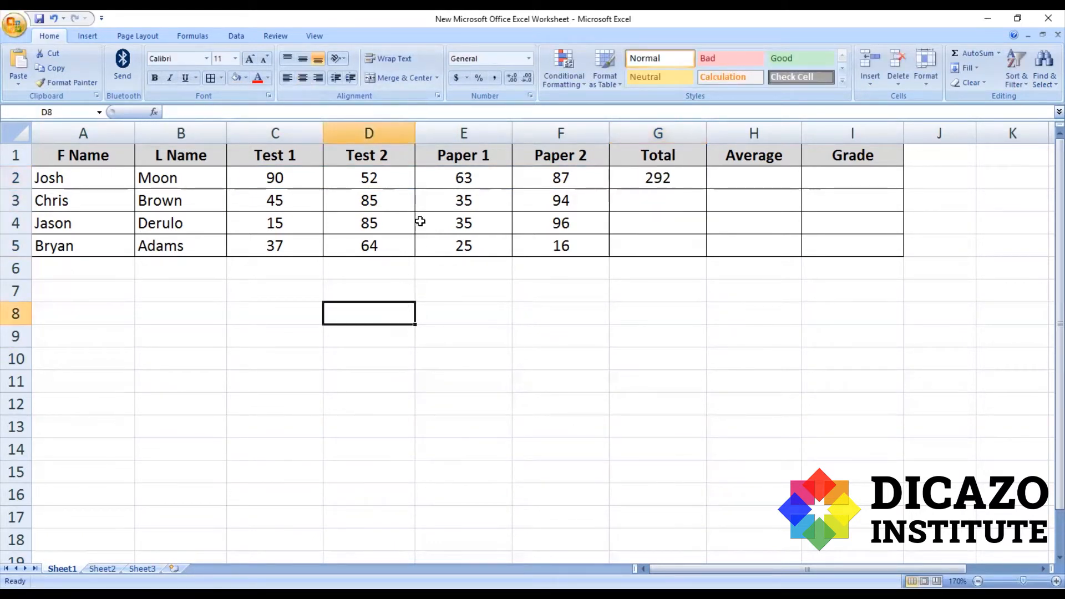
# Fill the total formula from G2 down to G5 for the remaining students.
pyautogui.click(639, 200)
pyautogui.click(637, 178)
pyautogui.click(637, 206)
pyautogui.click(632, 173)
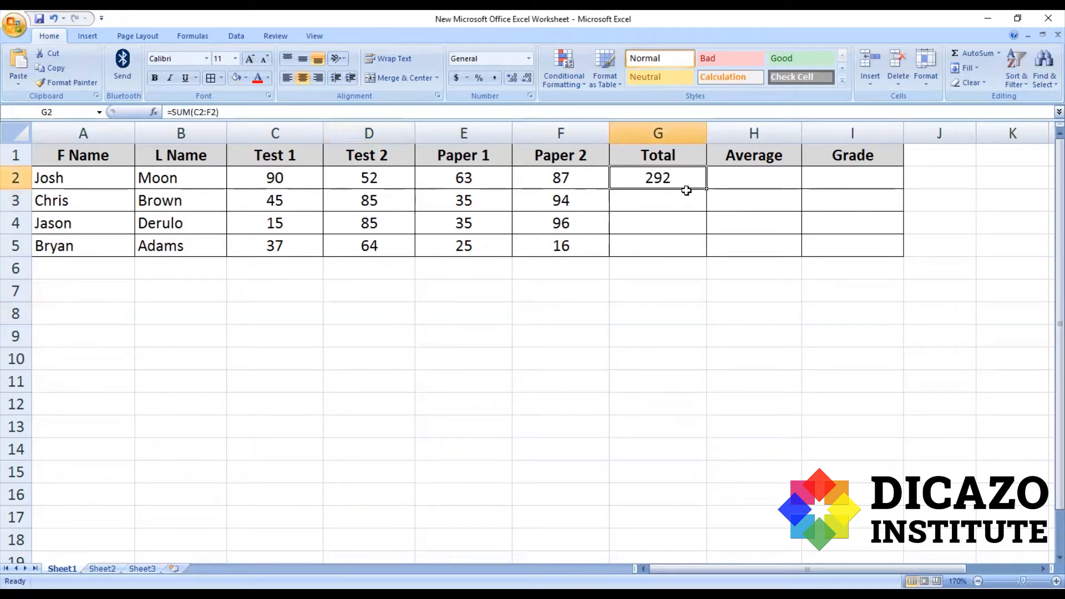
pyautogui.moveTo(705, 189); pyautogui.dragTo(705, 251)
pyautogui.click(695, 293)
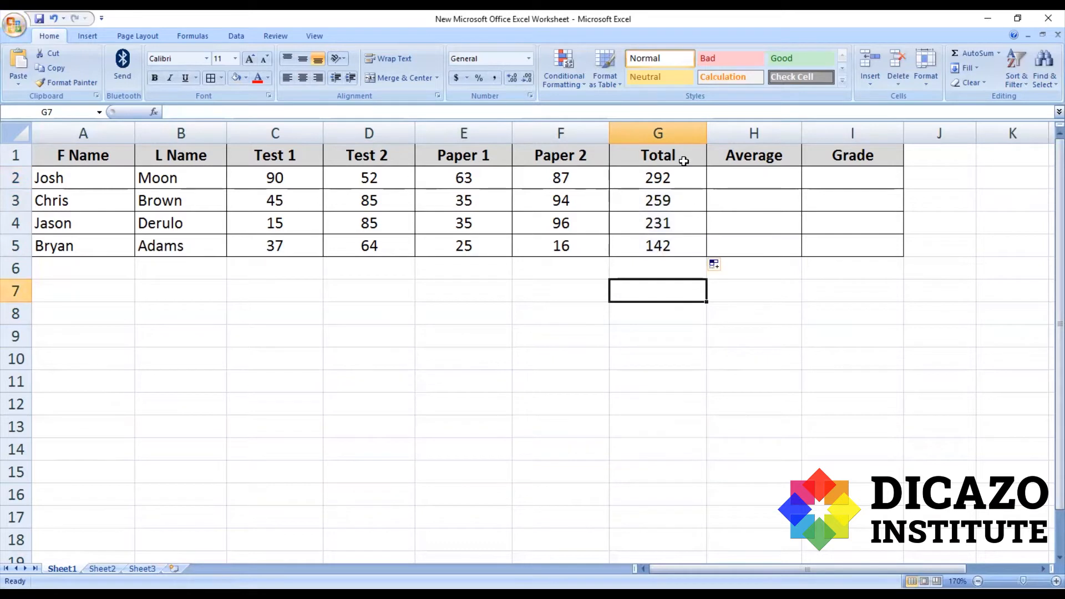
# Inspect the copied total formulas in G3, G4 and G5, and select H2 in the Average column.
pyautogui.click(689, 200)
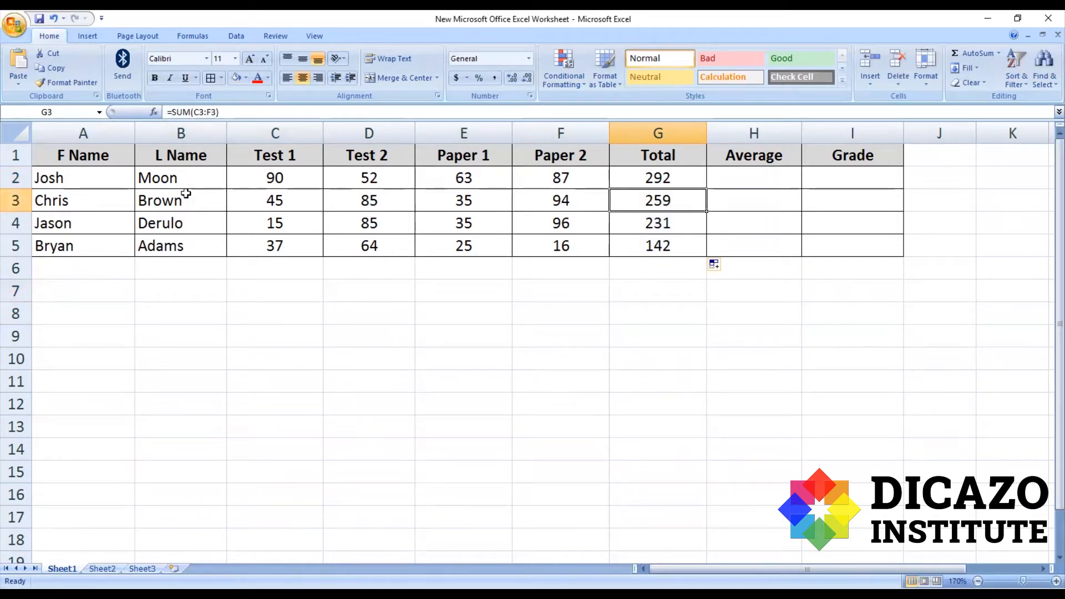
pyautogui.click(679, 227)
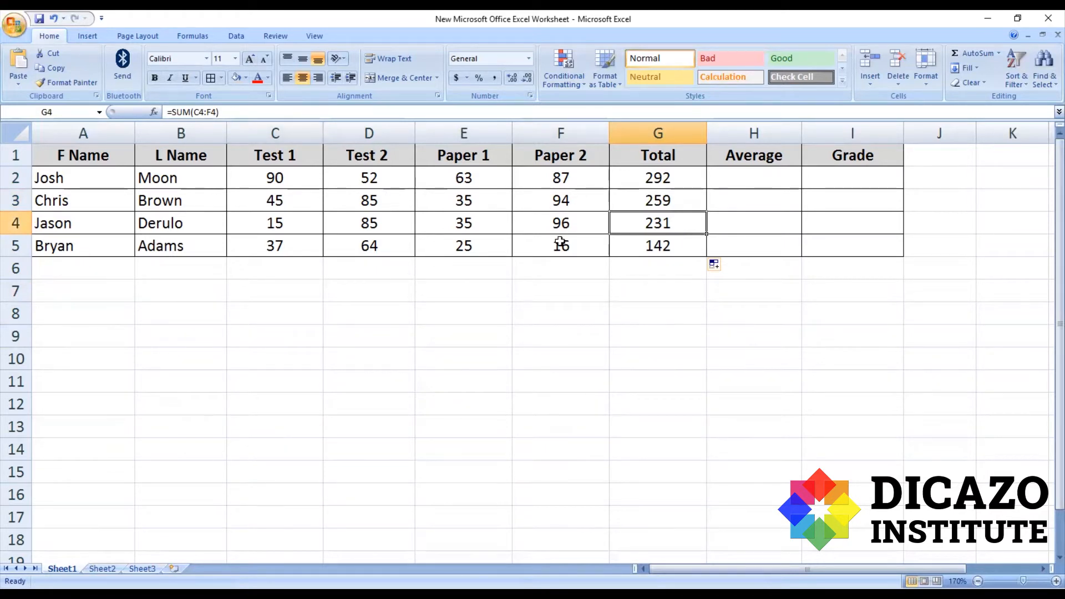
pyautogui.click(631, 249)
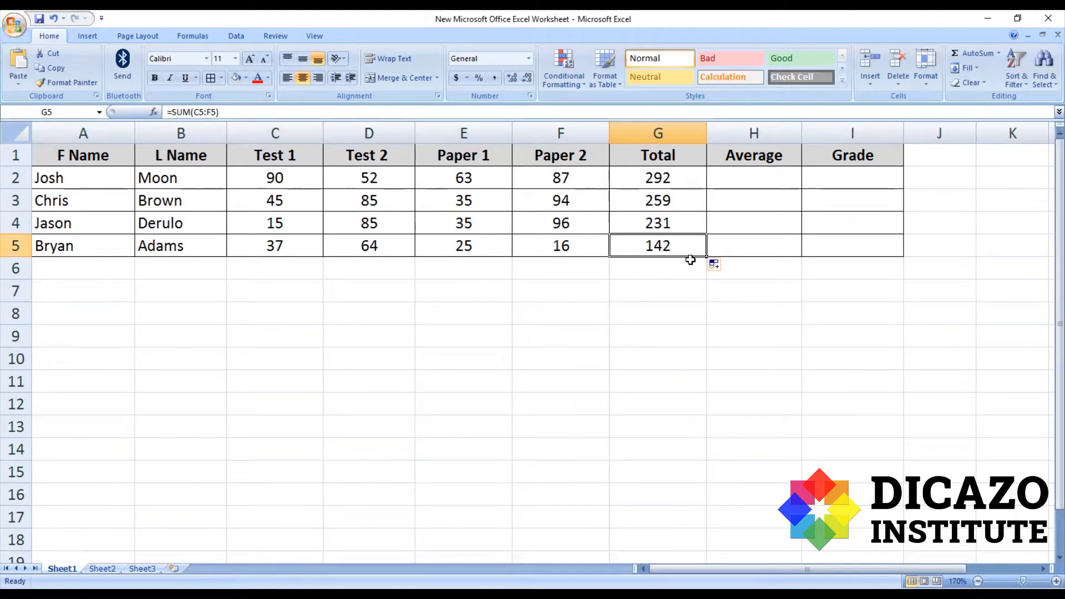
pyautogui.click(765, 288)
pyautogui.click(761, 184)
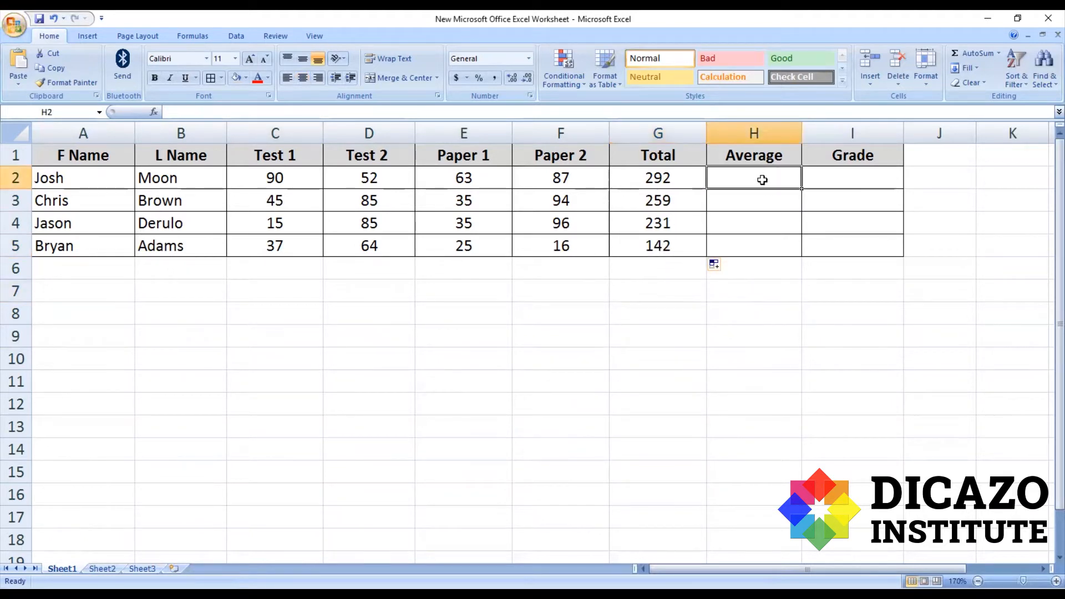
# Enter the formula =AVERAGE(C2:F2) in H2 to average the first student's scores.
pyautogui.click(321, 112)
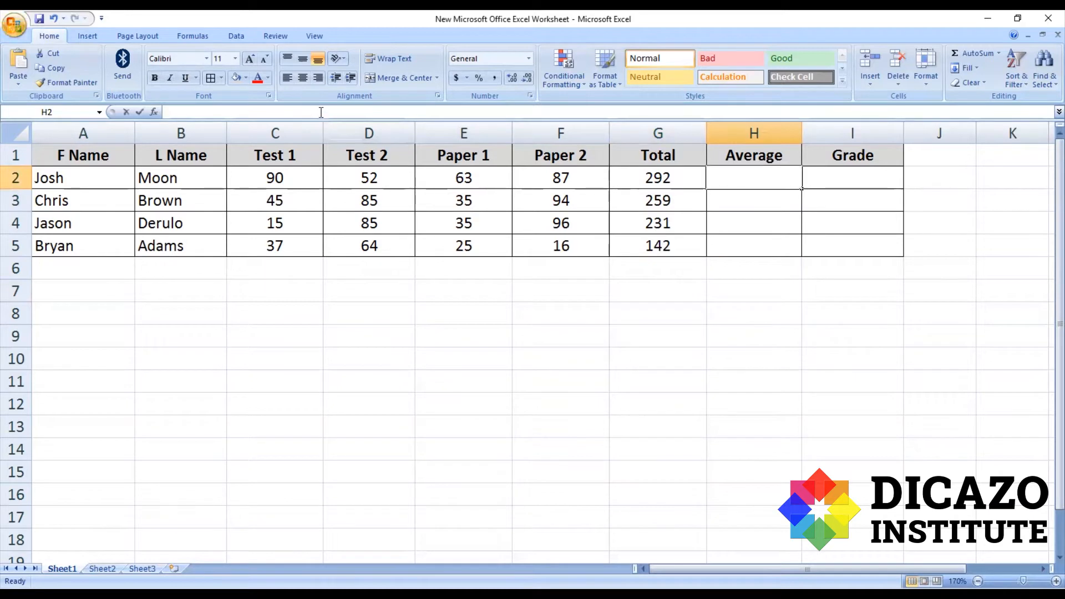
pyautogui.write('=')
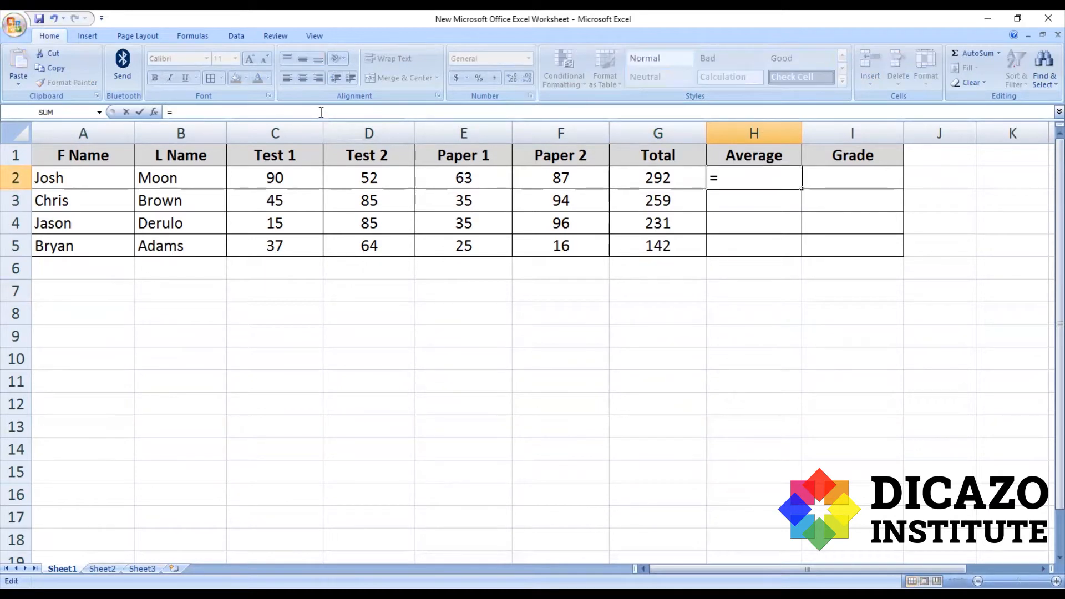
pyautogui.write('Avera')
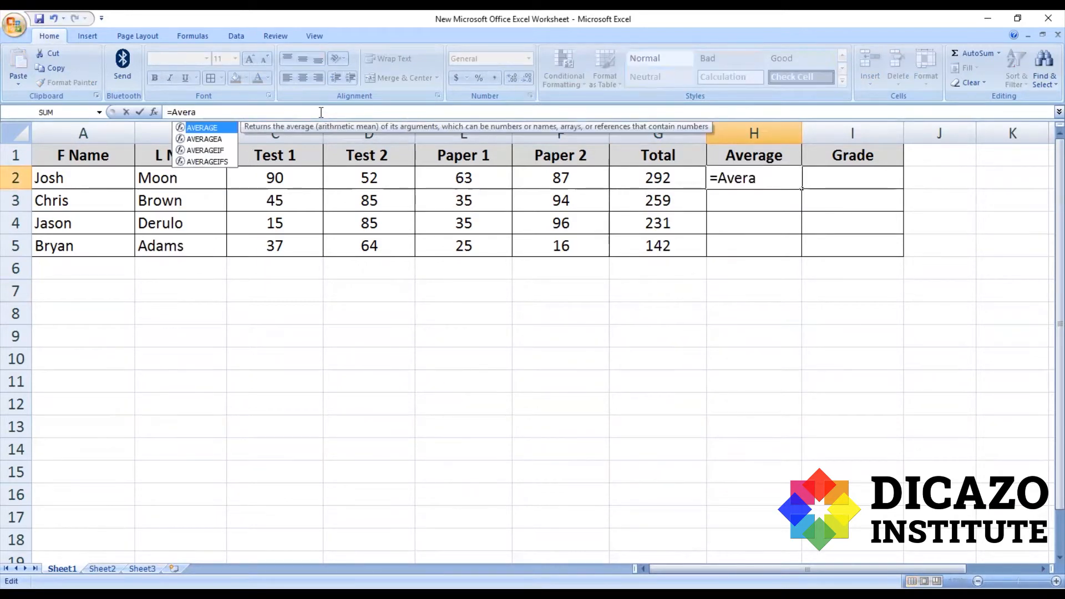
pyautogui.press('Escape')
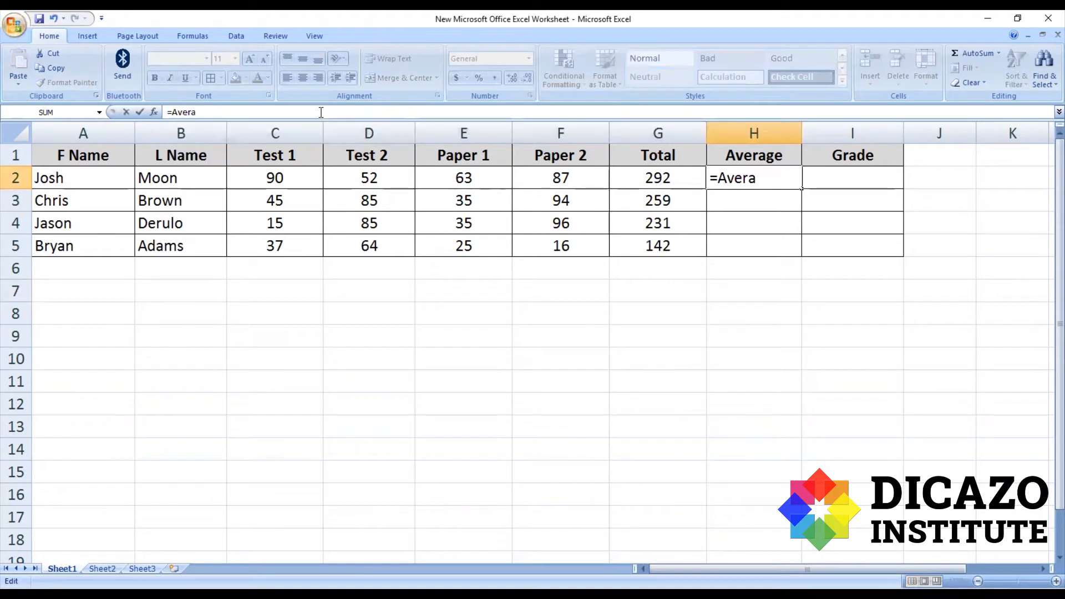
pyautogui.press('Return')
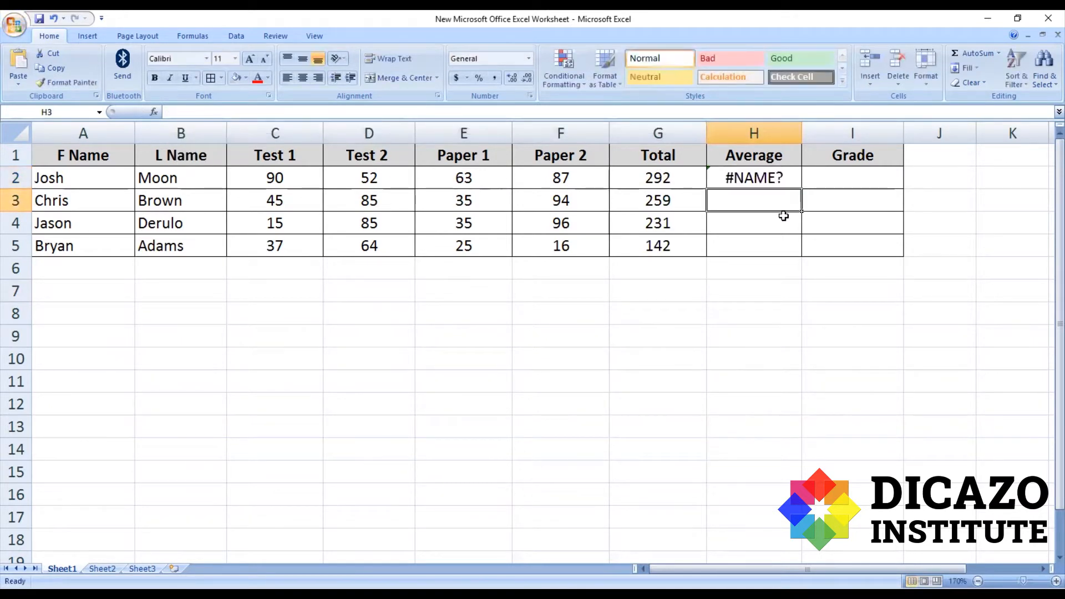
pyautogui.click(768, 180)
pyautogui.click(250, 111)
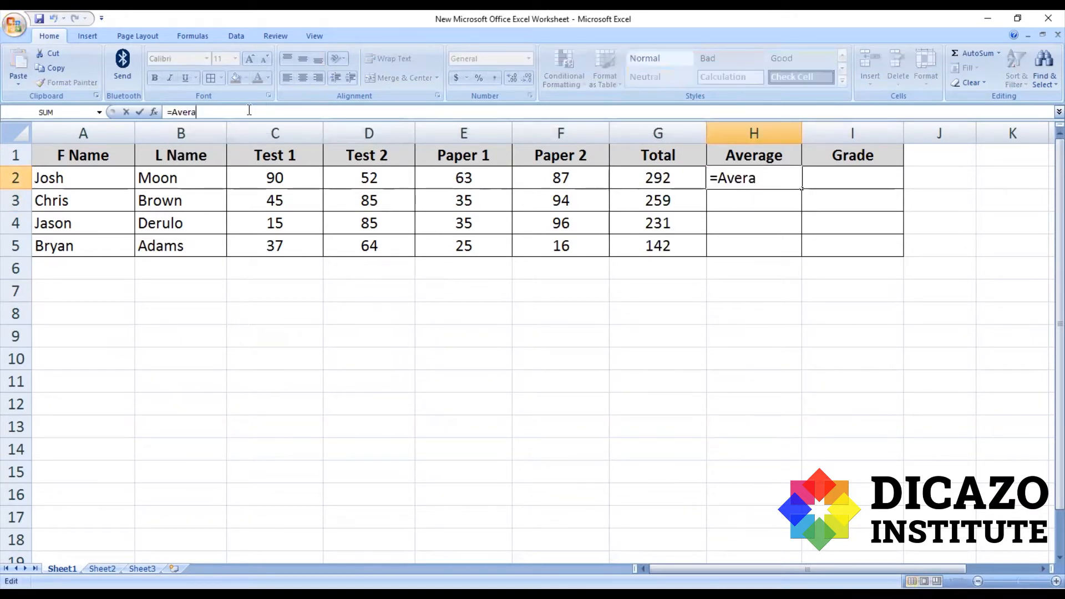
pyautogui.press('BackSpace')
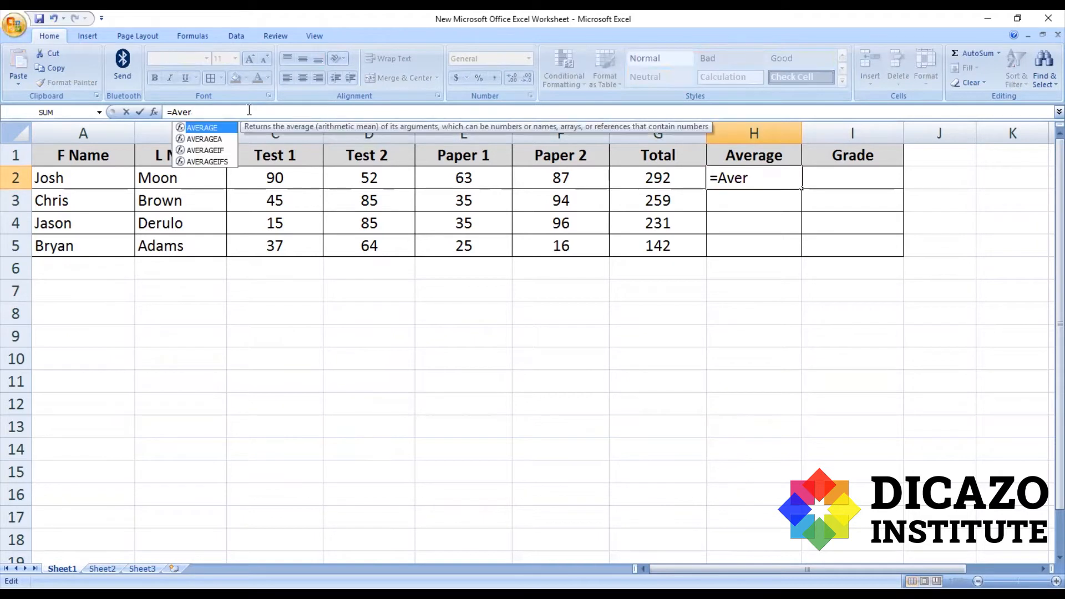
pyautogui.doubleClick(211, 129)
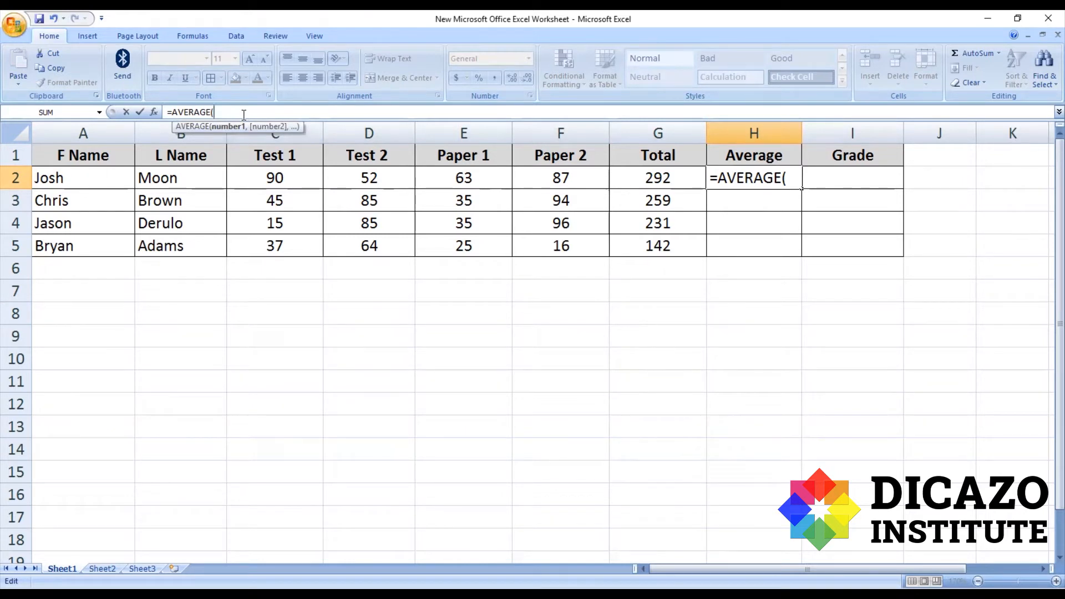
pyautogui.write('C2:F2)')
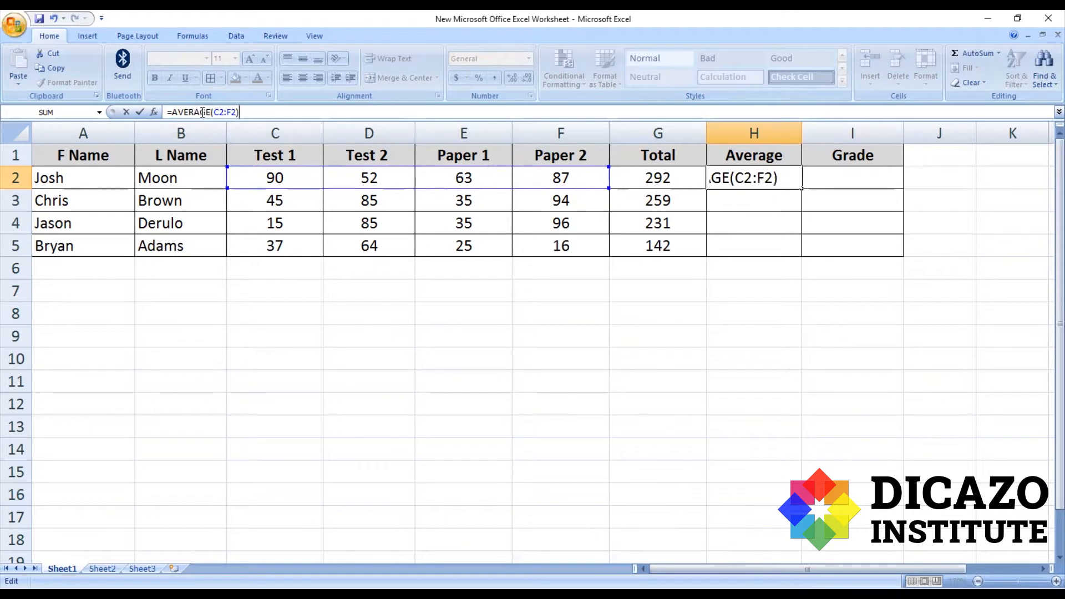
pyautogui.click(139, 112)
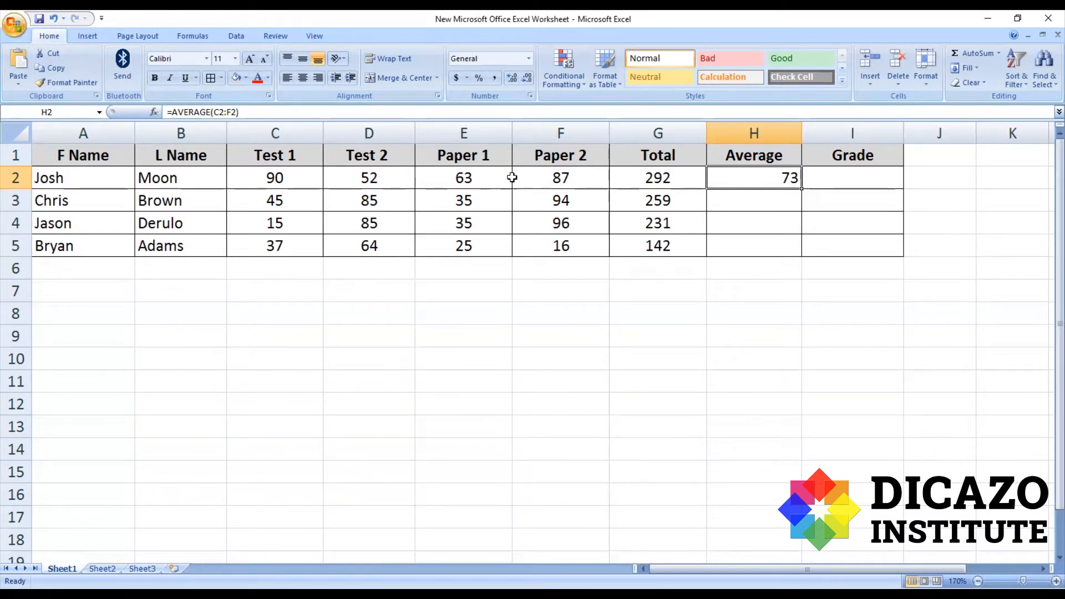
# Fill the average formula from H2 down to H5 for the remaining students, and check the totals in G2 and G3.
pyautogui.moveTo(803, 188); pyautogui.dragTo(804, 259)
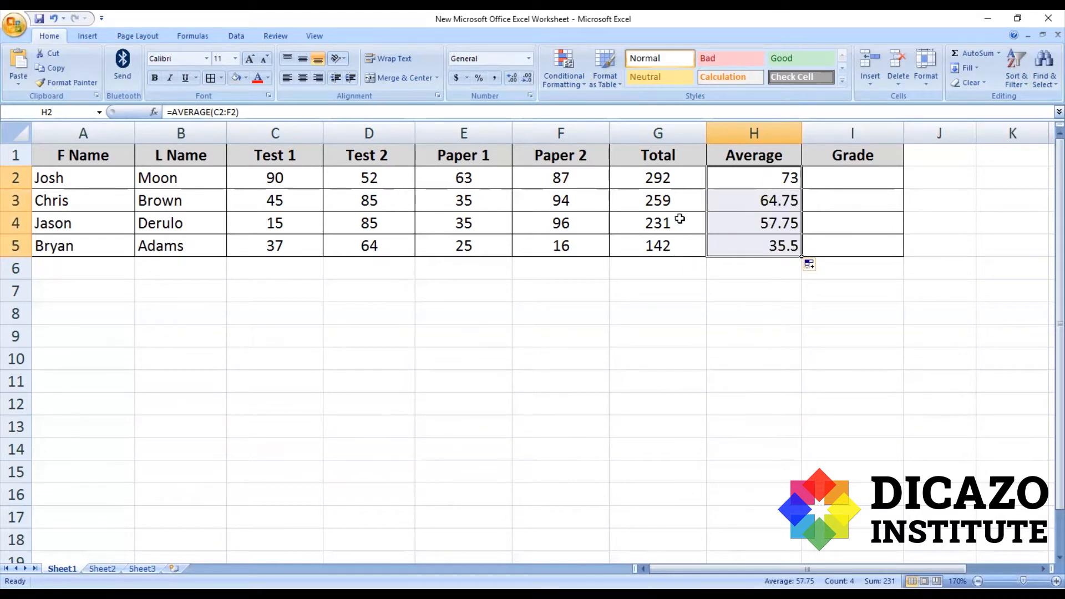
pyautogui.click(681, 184)
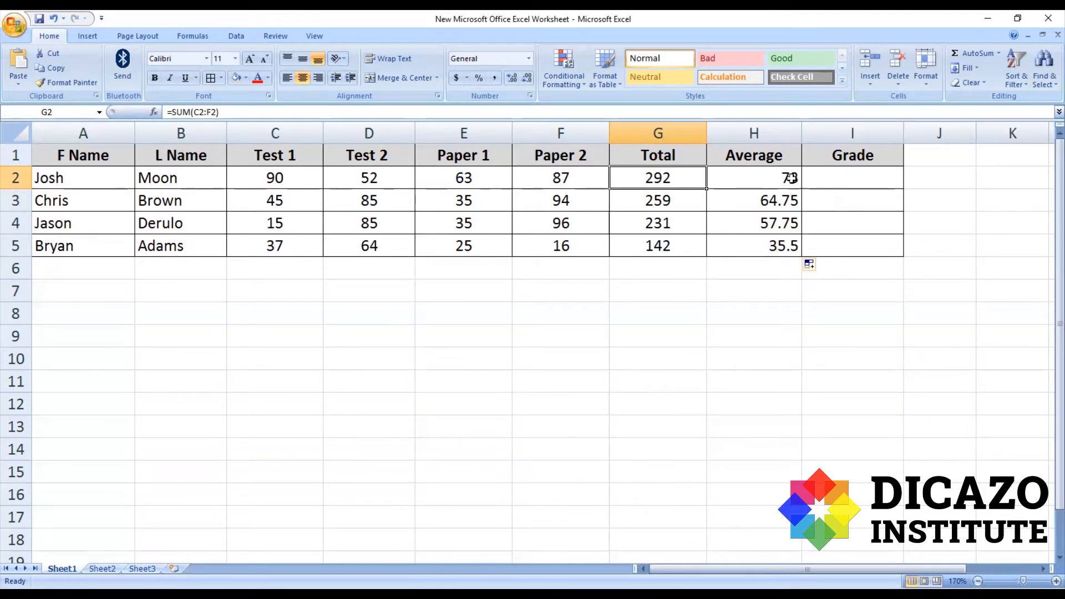
pyautogui.click(669, 202)
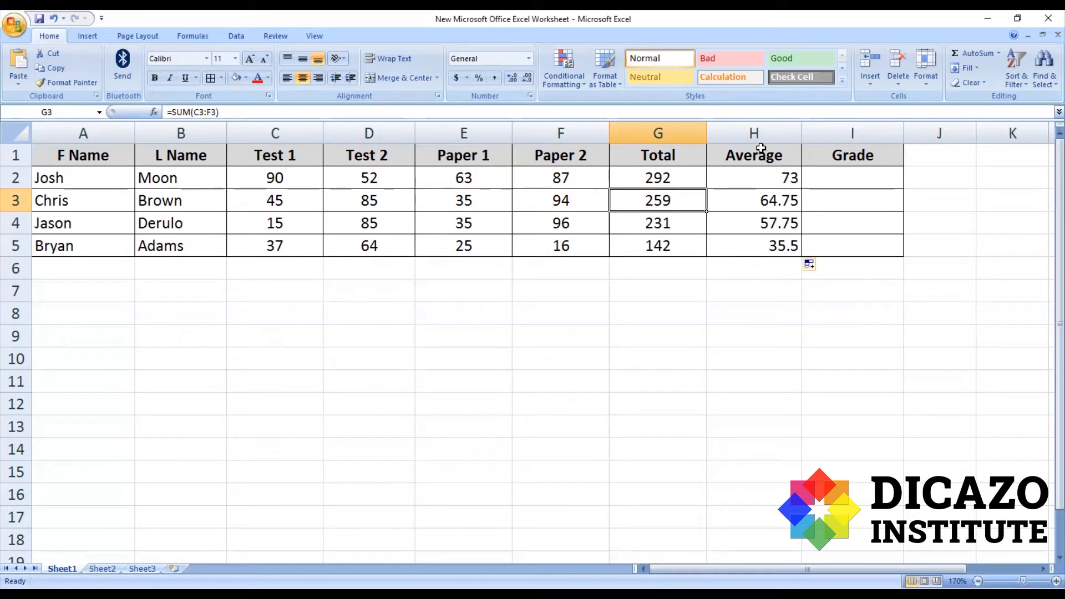
# Center the Average column cells H2:H5 horizontally.
pyautogui.moveTo(747, 173); pyautogui.dragTo(749, 244)
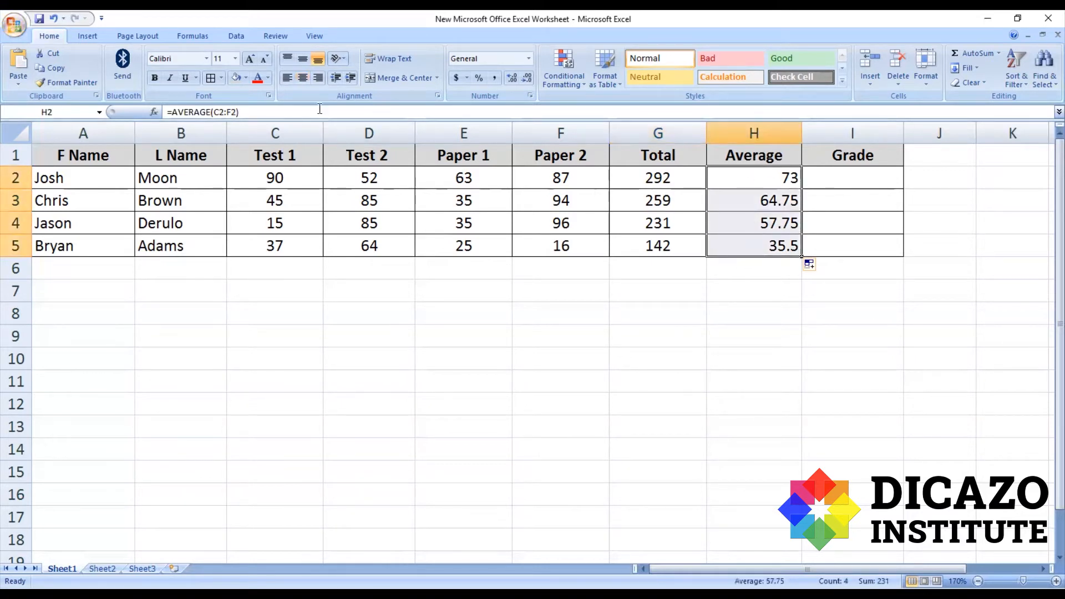
pyautogui.click(302, 78)
pyautogui.click(615, 333)
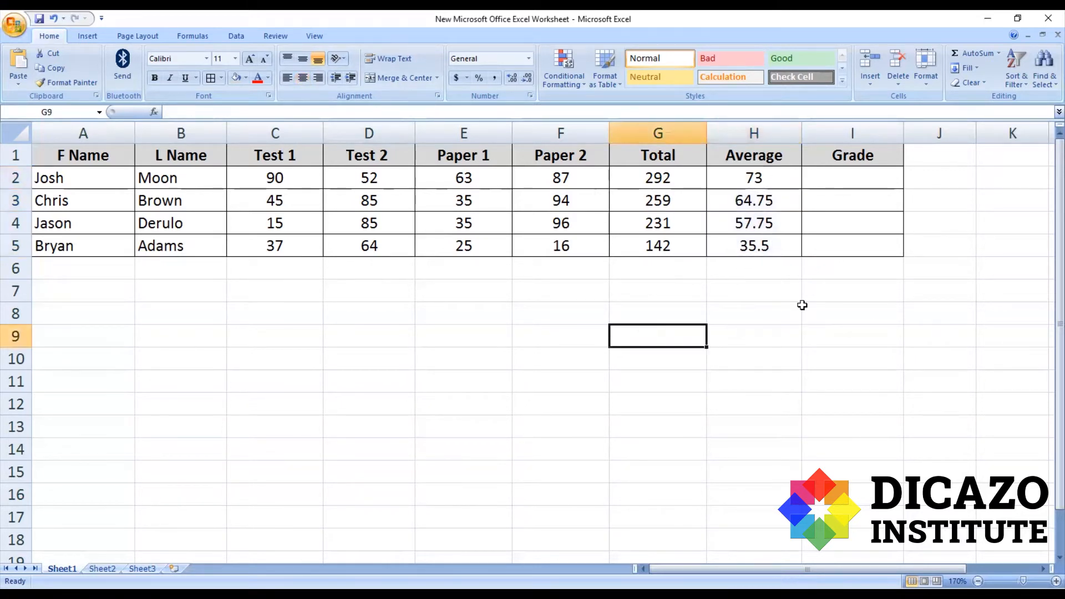
pyautogui.click(843, 182)
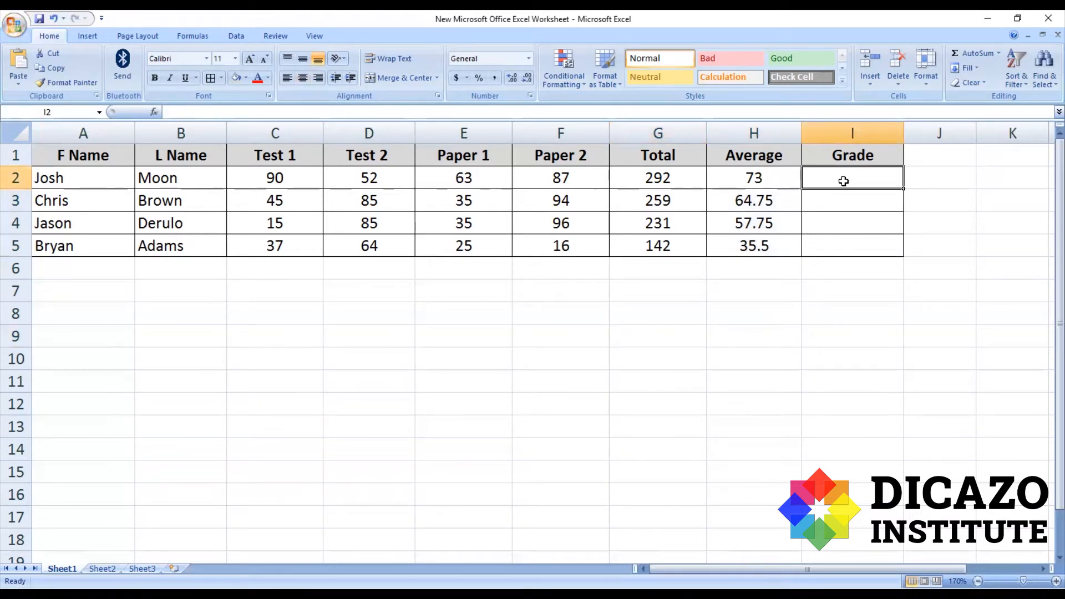
pyautogui.click(223, 109)
pyautogui.write('=')
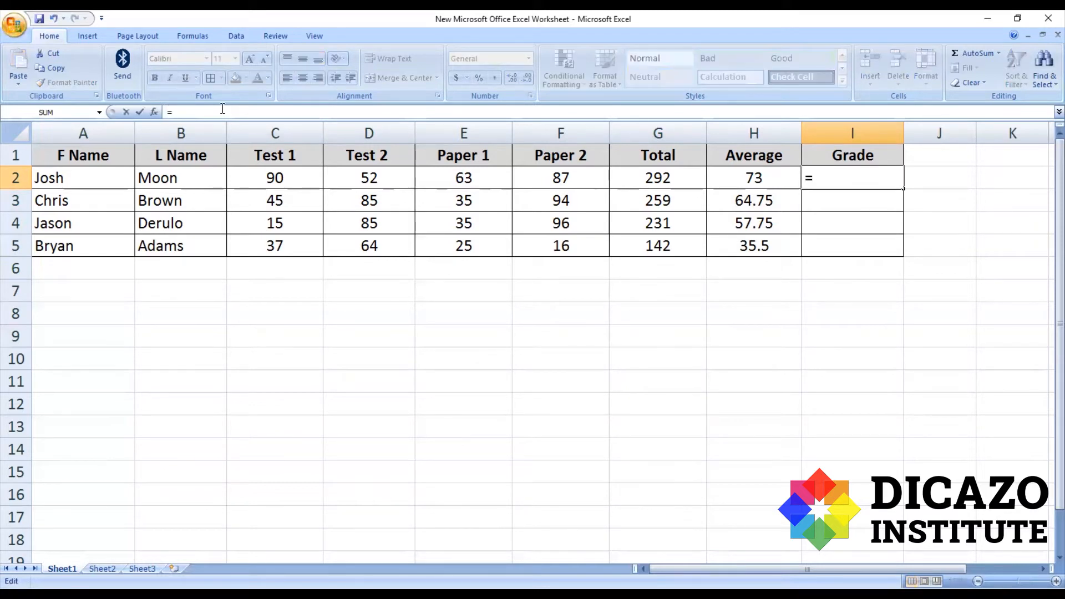
pyautogui.write('I')
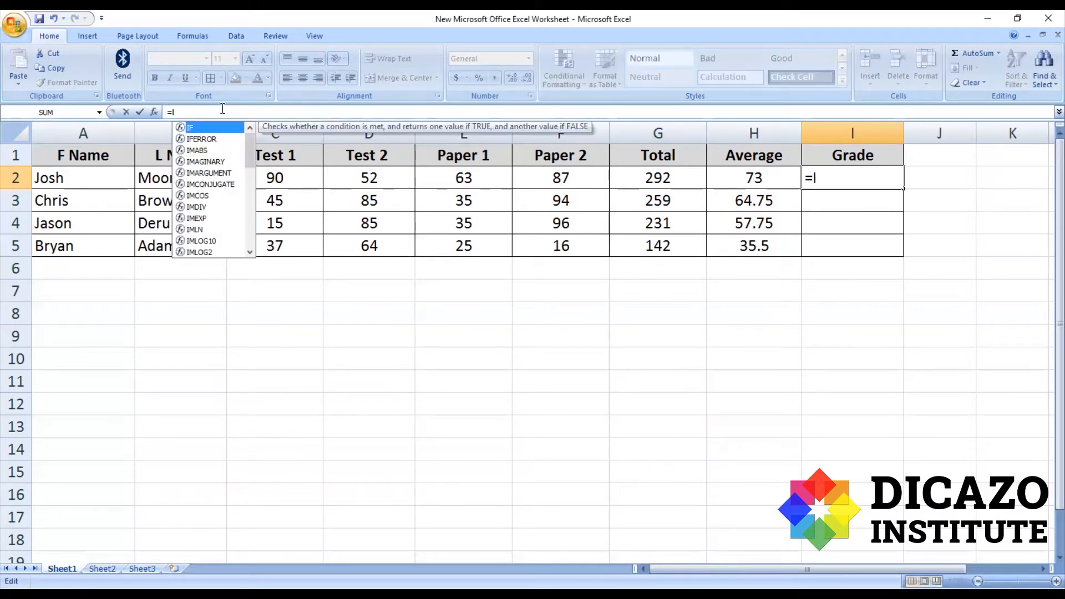
pyautogui.doubleClick(198, 129)
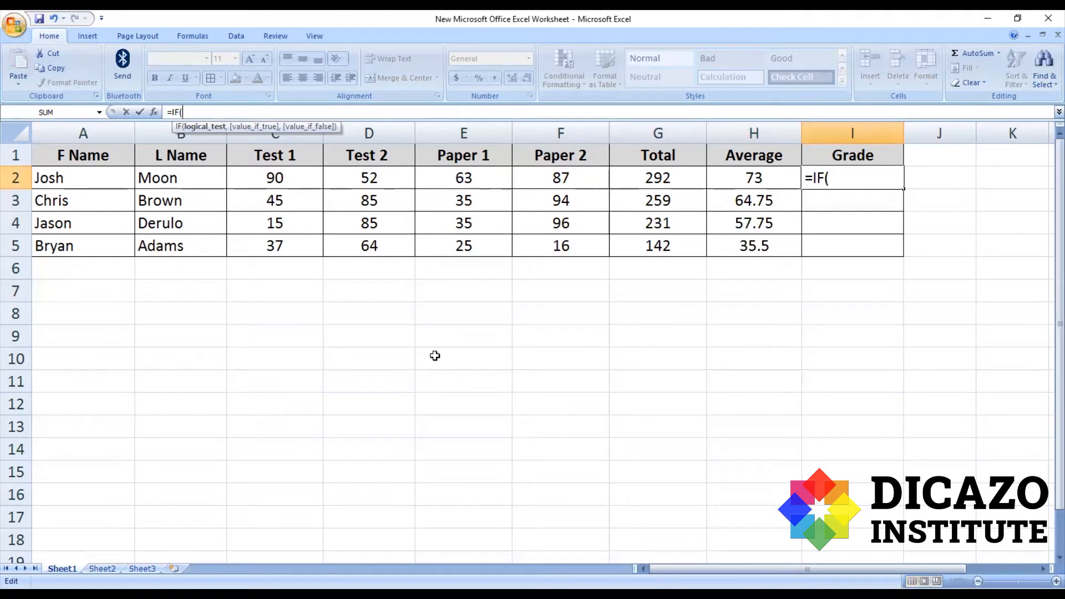
pyautogui.click(448, 298)
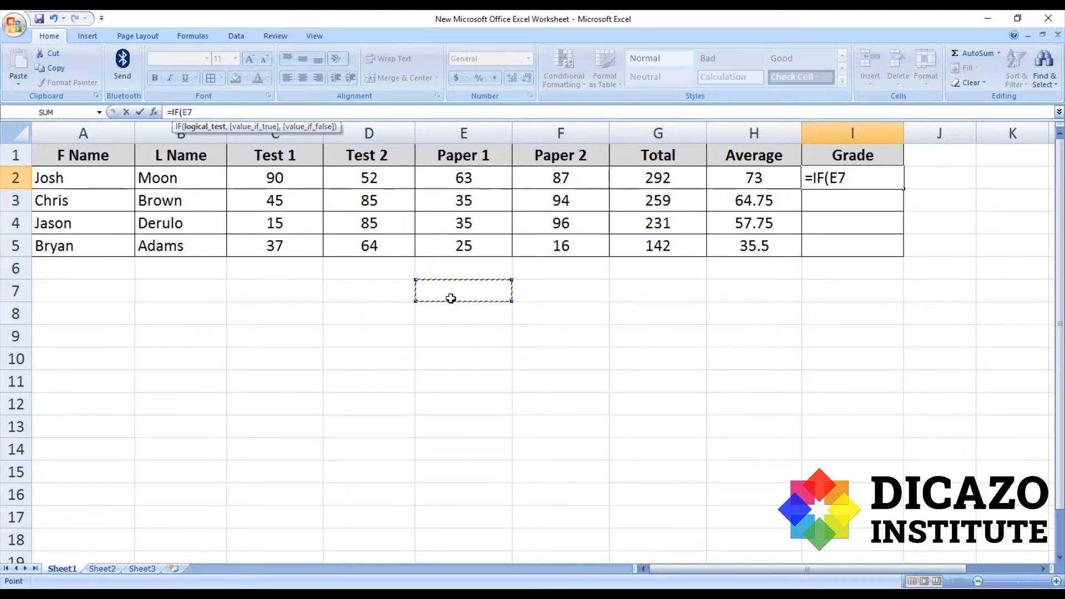
pyautogui.click(126, 112)
# Start a grading key below the table with the condition a>=60 in E7 and grade A in F7.
pyautogui.click(465, 283)
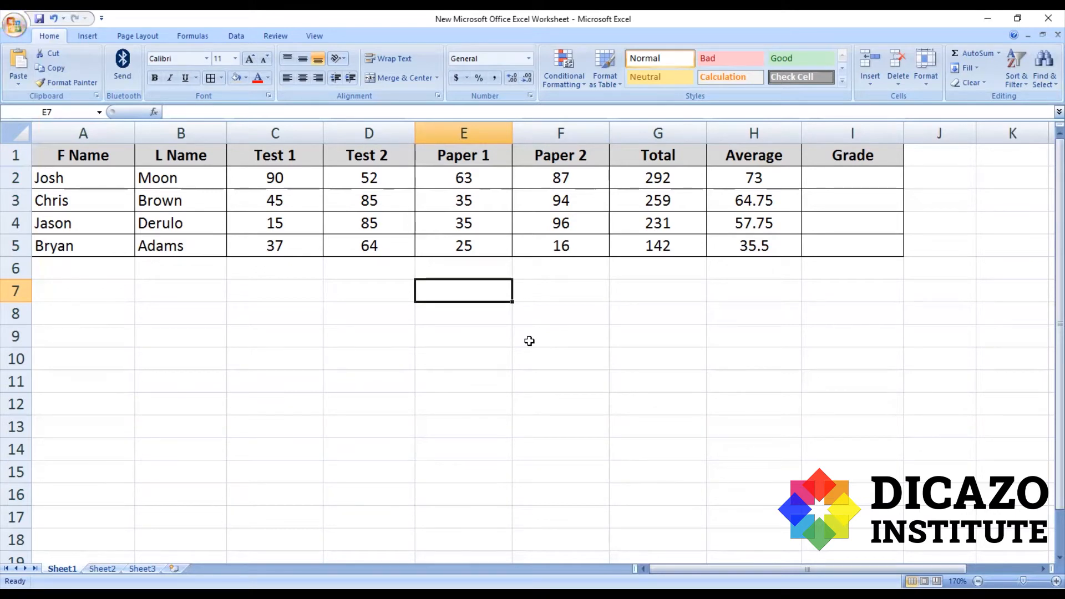
pyautogui.write('a')
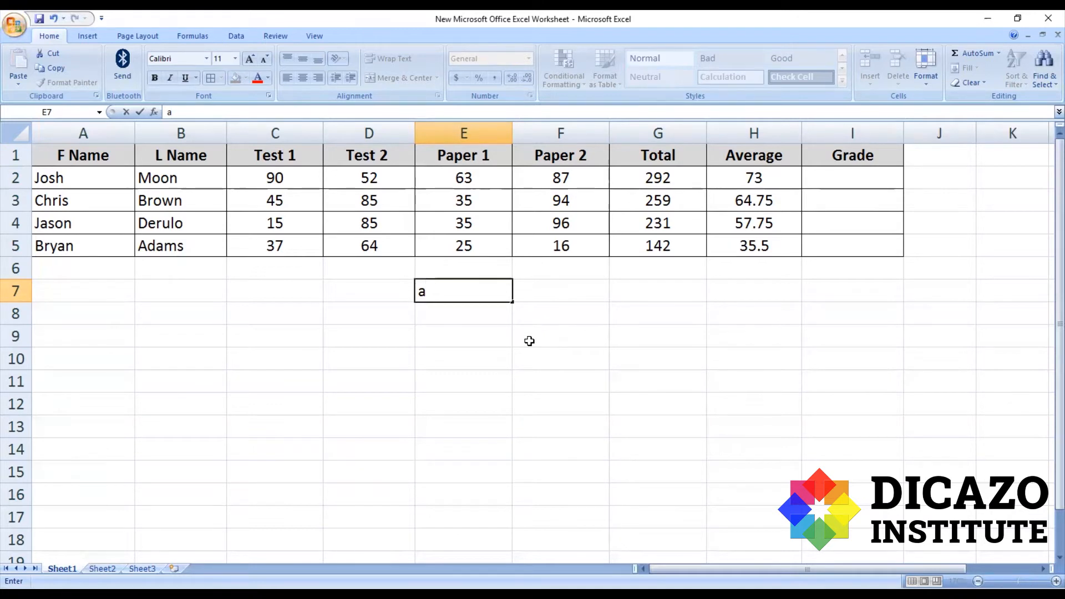
pyautogui.write('>=60')
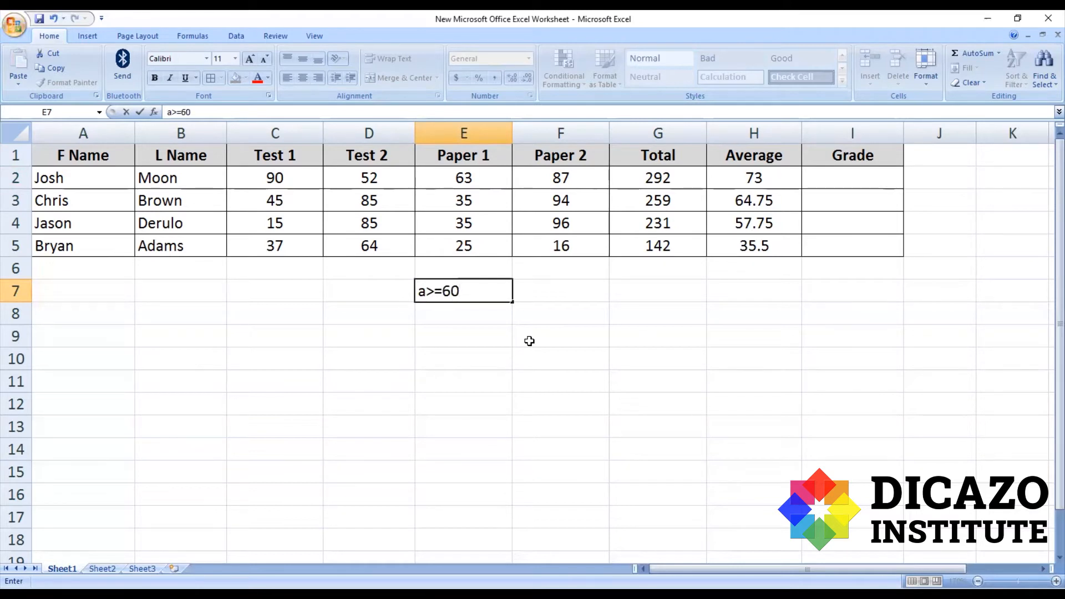
pyautogui.click(531, 300)
pyautogui.write('A')
pyautogui.click(496, 402)
pyautogui.click(465, 313)
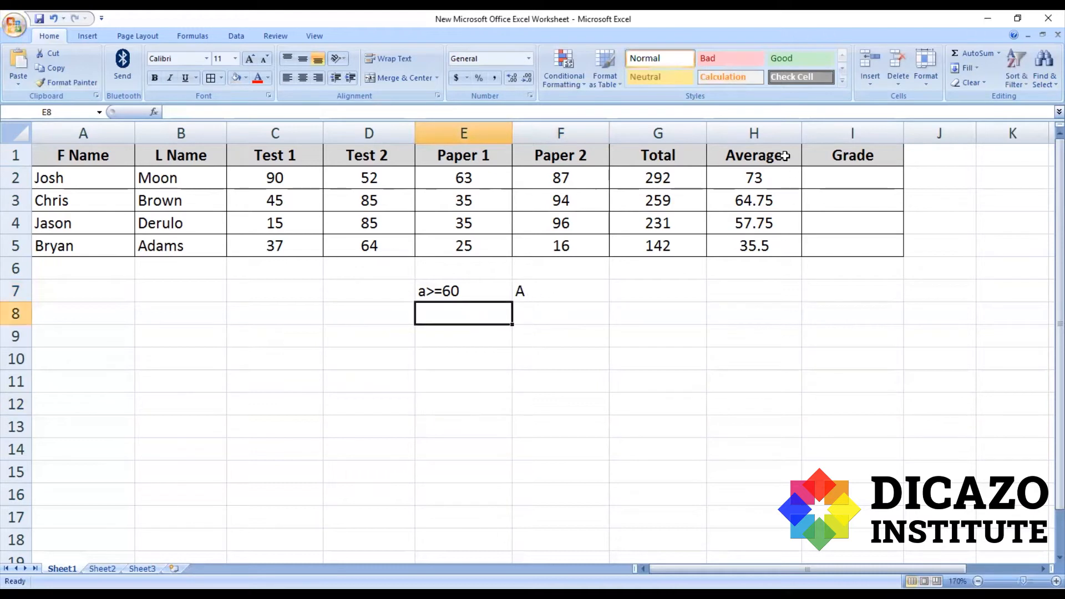
pyautogui.click(550, 288)
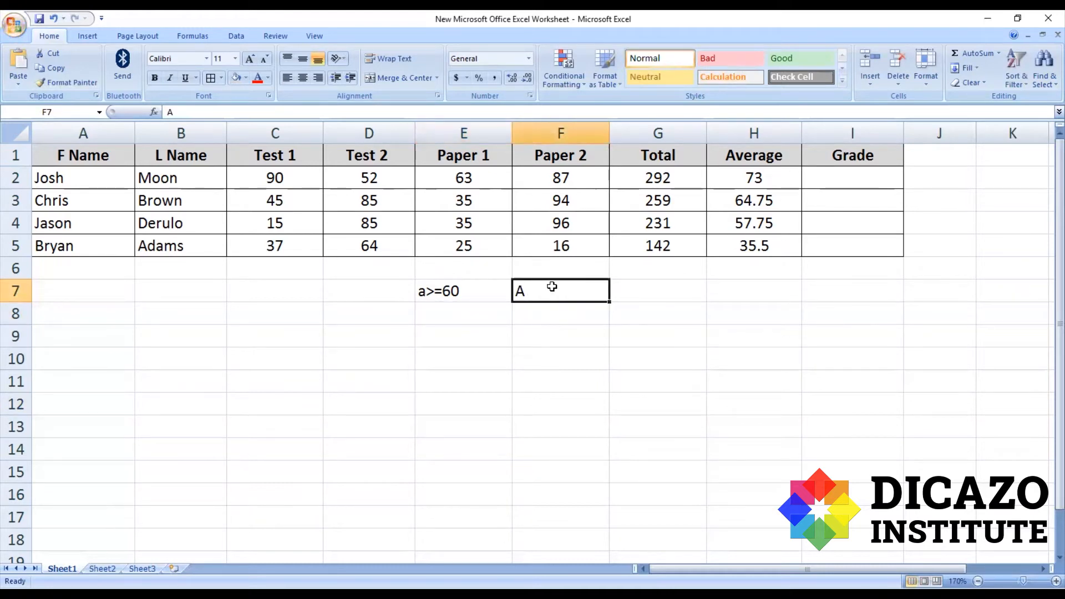
# Add the second grading rule with the condition a>=45 in E8 and grade B in F8.
pyautogui.click(485, 313)
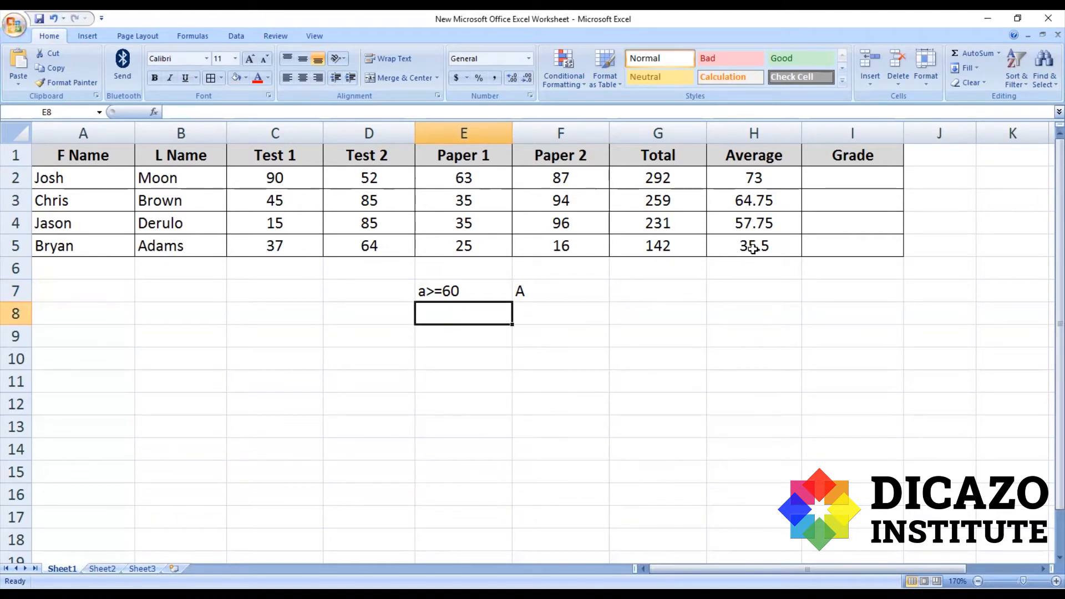
pyautogui.write('a>=60')
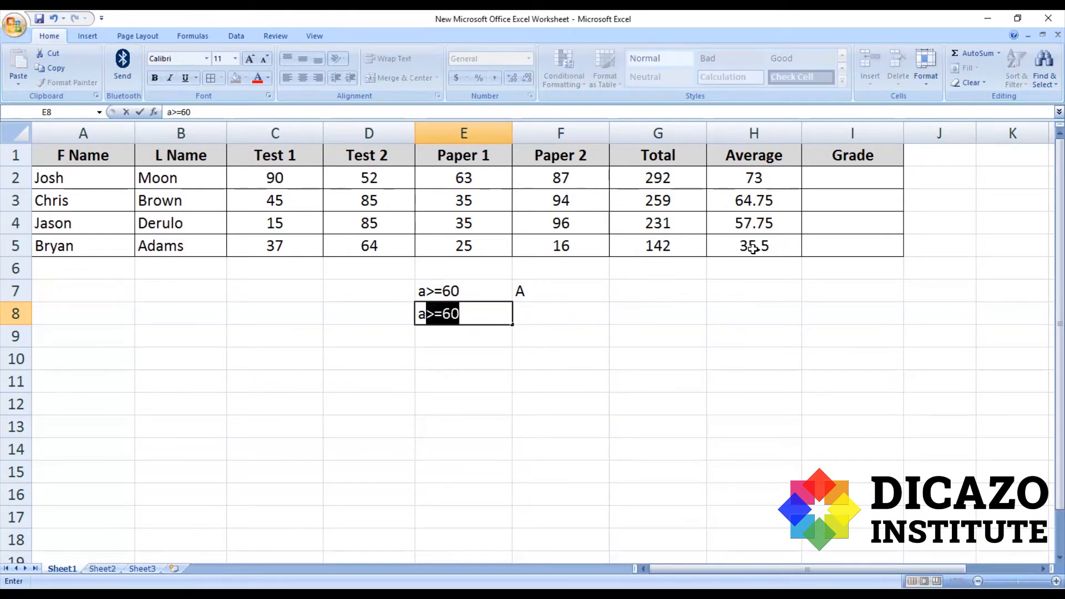
pyautogui.press('Tab')
pyautogui.press('Left')
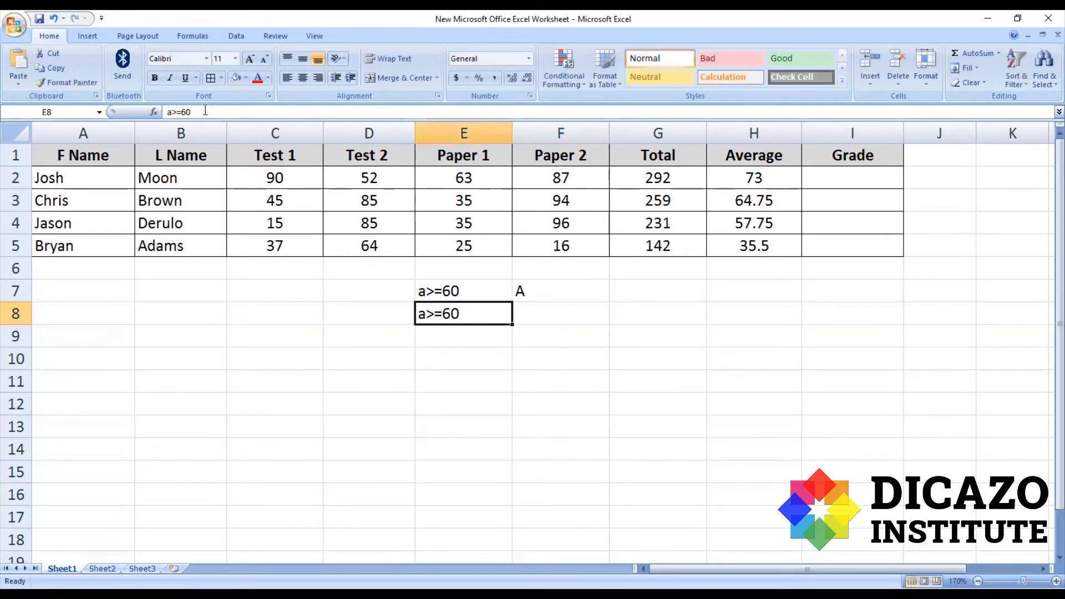
pyautogui.click(203, 112)
pyautogui.press('BackSpace')
pyautogui.press('BackSpace')
pyautogui.write('45')
pyautogui.click(536, 311)
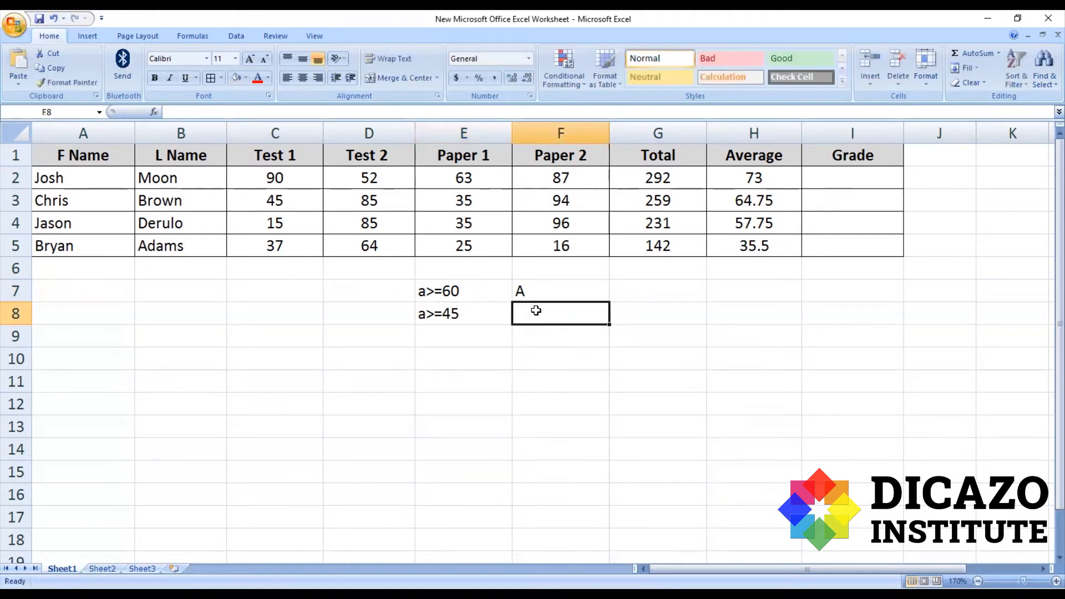
pyautogui.write('B')
pyautogui.click(536, 378)
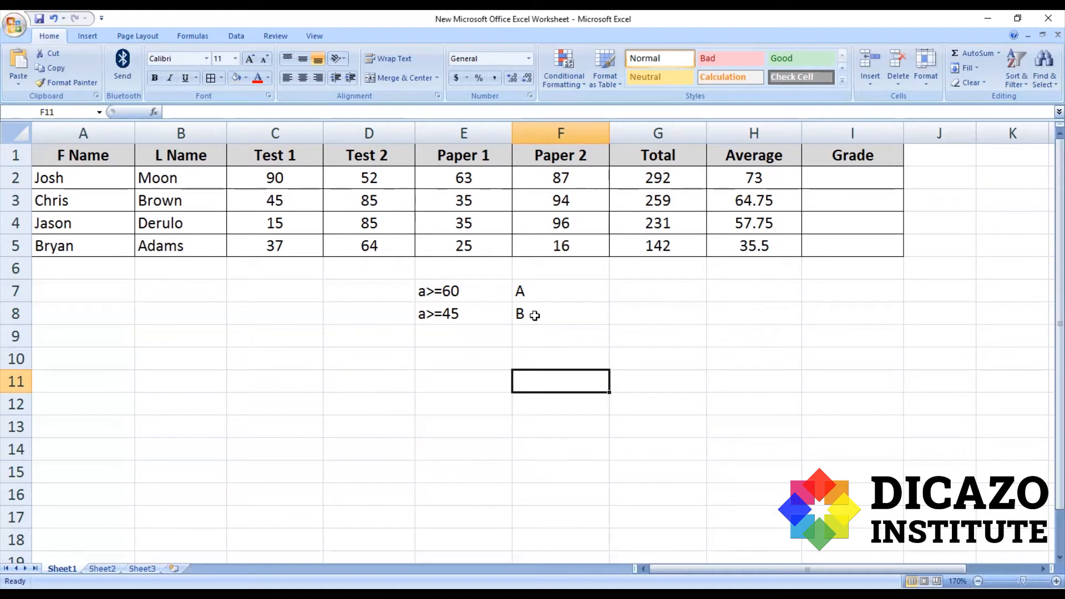
# Add the third grading rule with the condition a>=40 in E9 and grade C in F9.
pyautogui.click(455, 339)
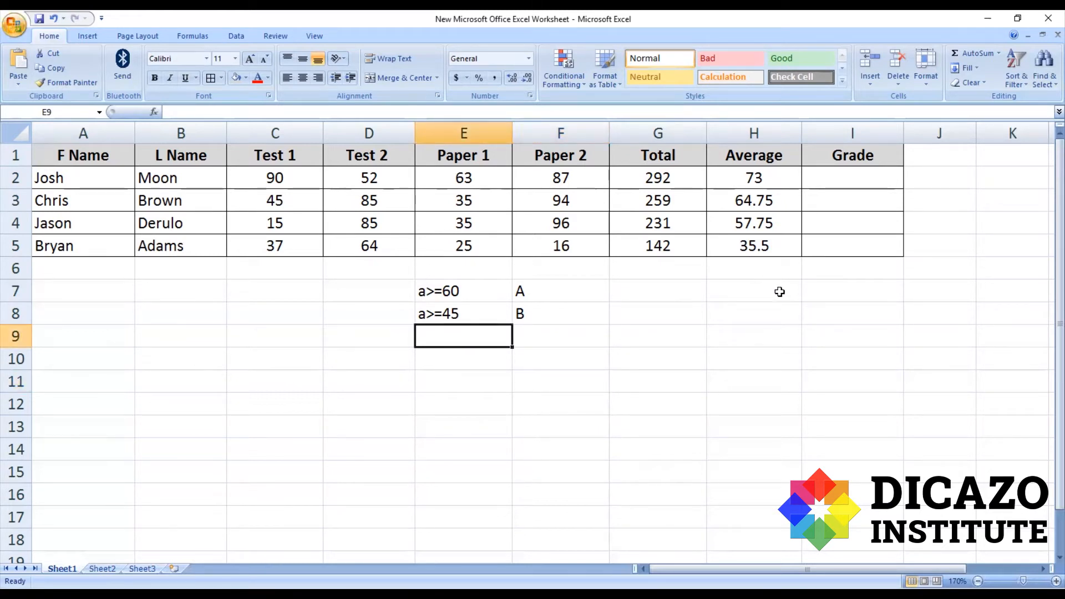
pyautogui.write('a')
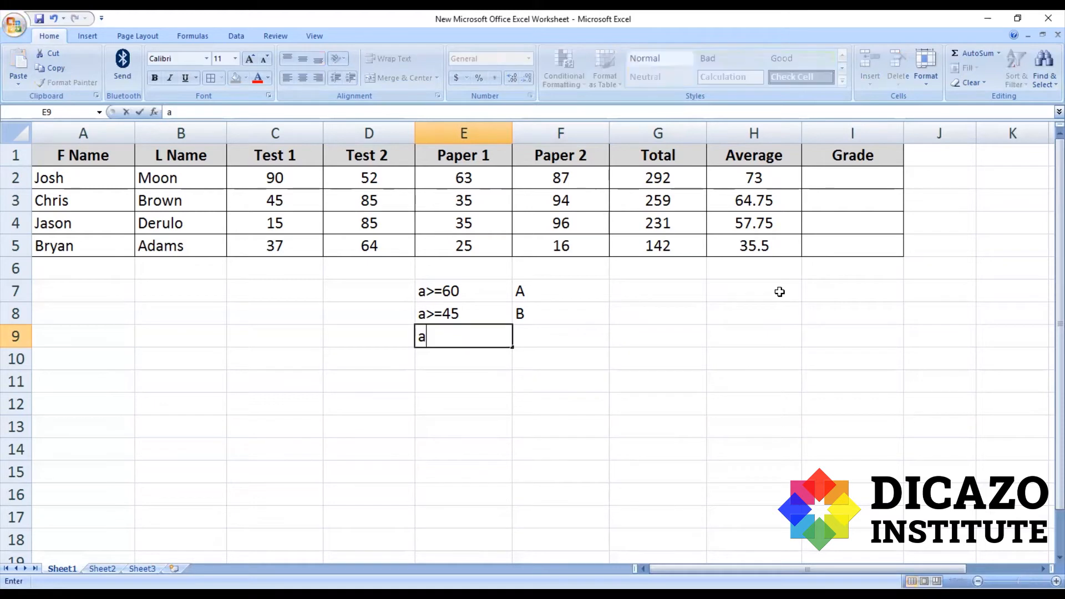
pyautogui.write('>=40')
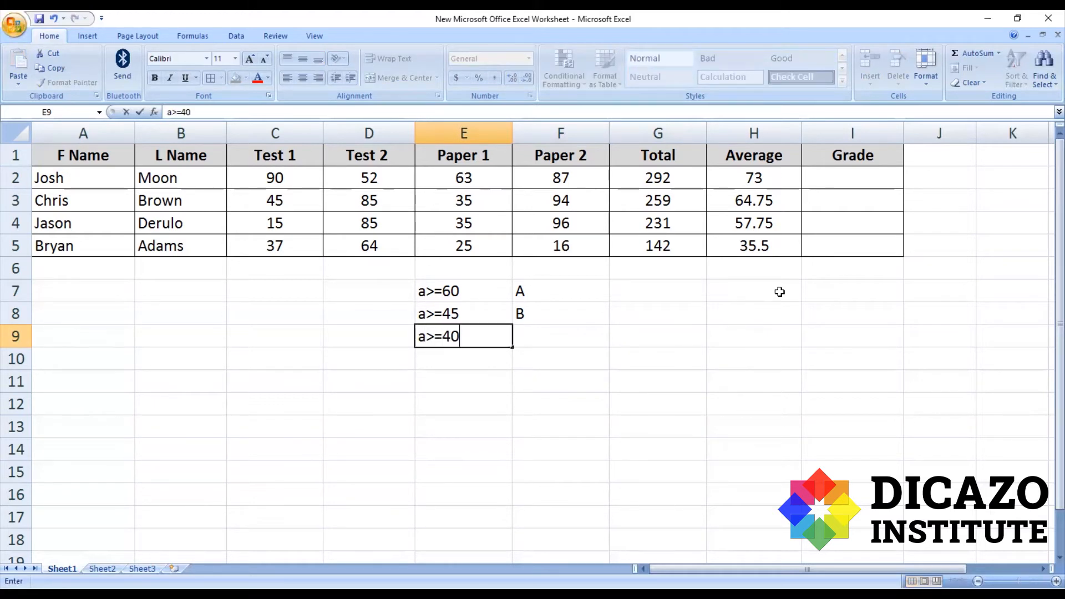
pyautogui.click(599, 343)
pyautogui.write('C')
# Add the fourth grading rule with the condition a>=35 in E10 and grade D in F10.
pyautogui.click(429, 366)
pyautogui.write('a')
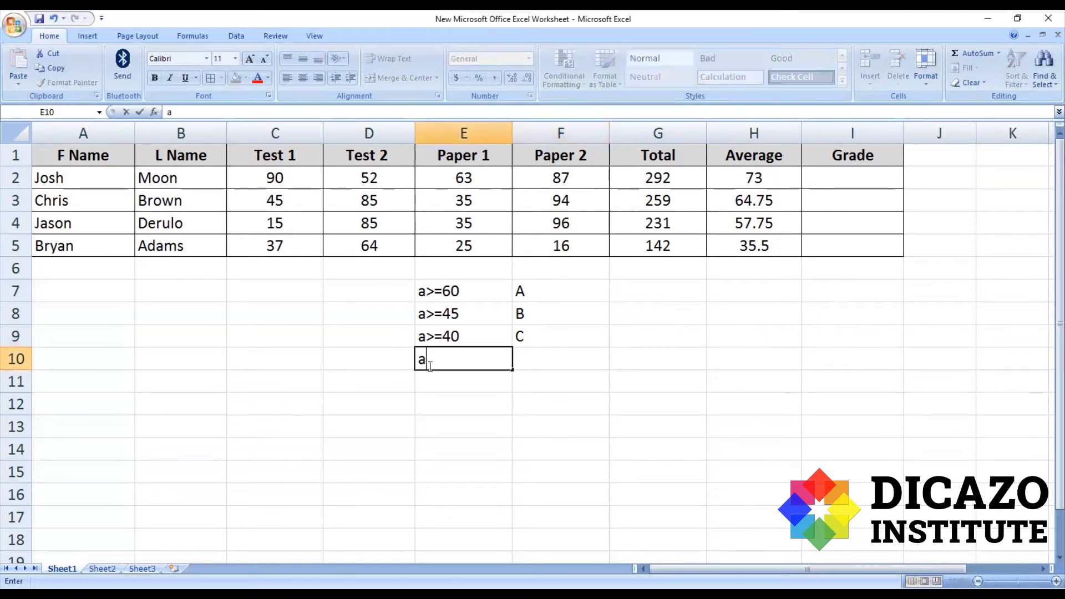
pyautogui.write('>=35')
pyautogui.click(530, 356)
pyautogui.write('D')
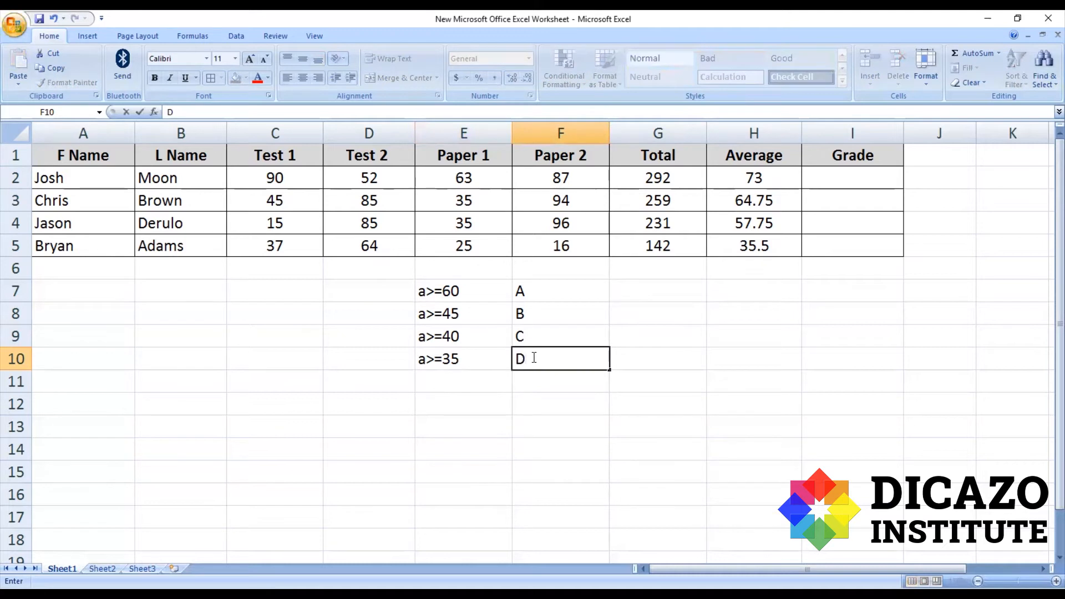
# Finish the last grade entry and select the whole grading key in E7:F10.
pyautogui.click(518, 405)
pyautogui.click(465, 290)
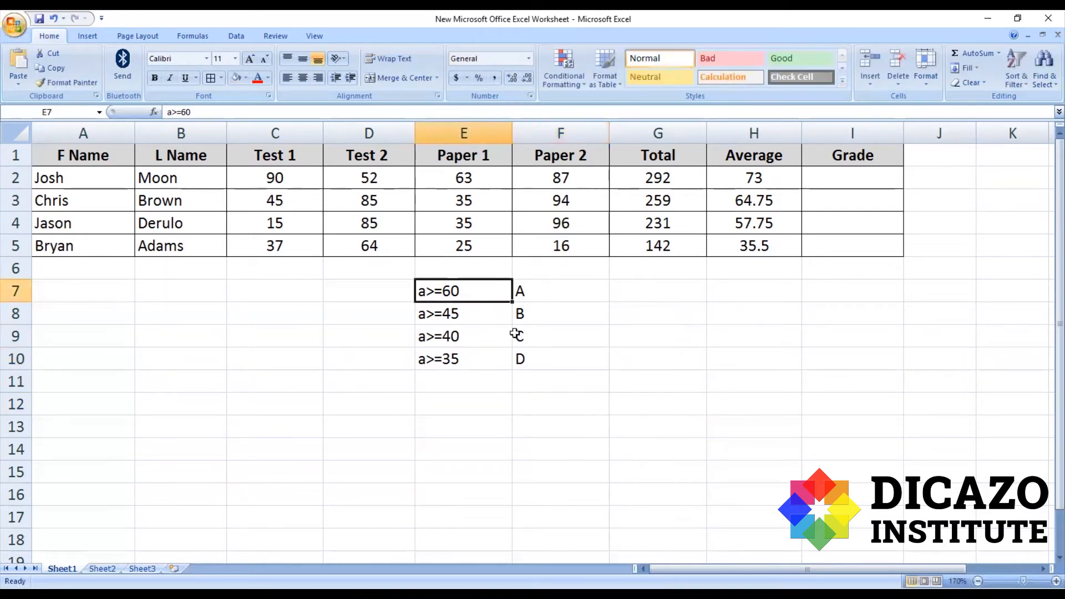
pyautogui.keyDown('shift'); pyautogui.click(537, 360); pyautogui.keyUp('shift')
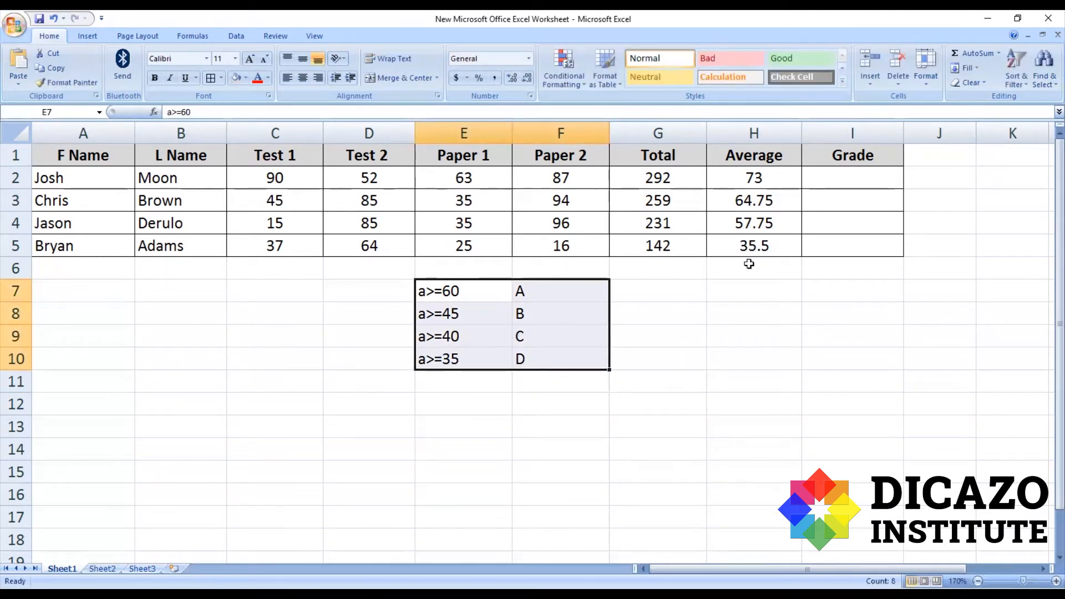
# Enter the grade formula =IF(H2>=60,"A","B") in cell I2.
pyautogui.click(866, 177)
pyautogui.click(330, 112)
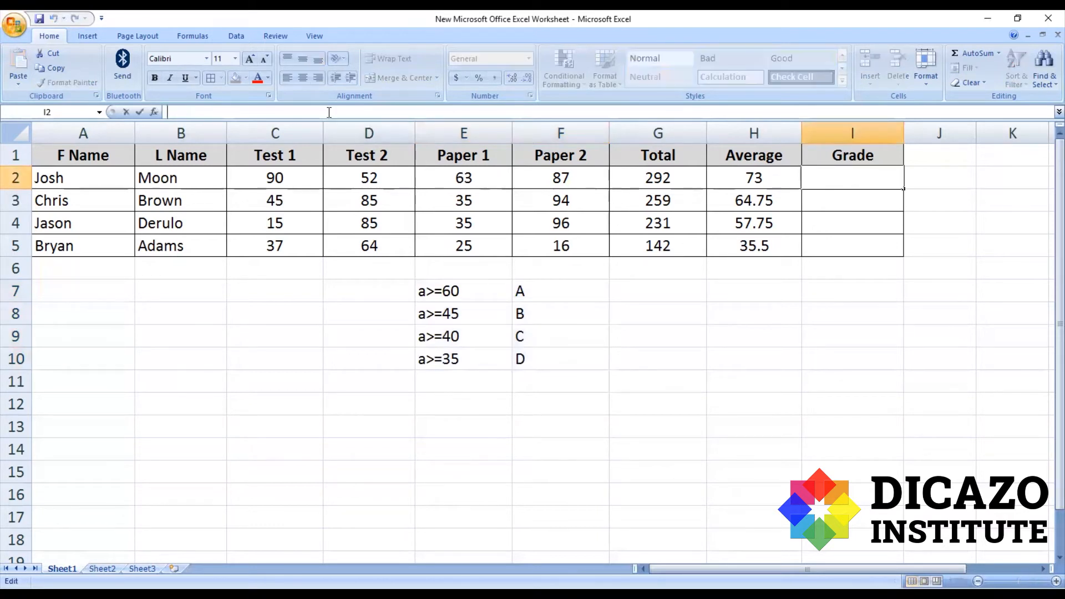
pyautogui.write('If')
pyautogui.press('BackSpace')
pyautogui.press('BackSpace')
pyautogui.write('=')
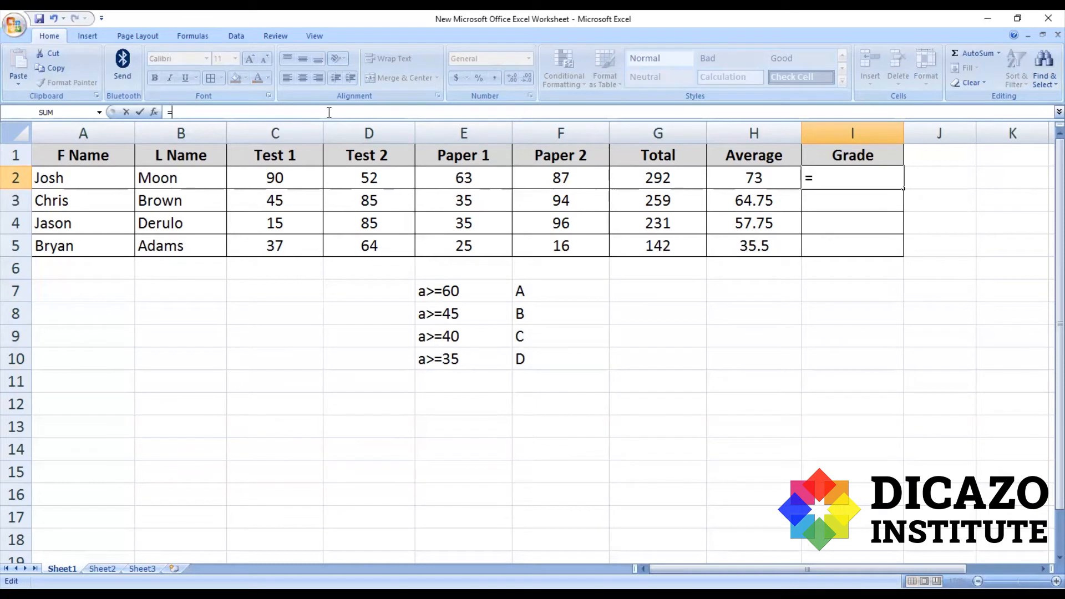
pyautogui.write('IF')
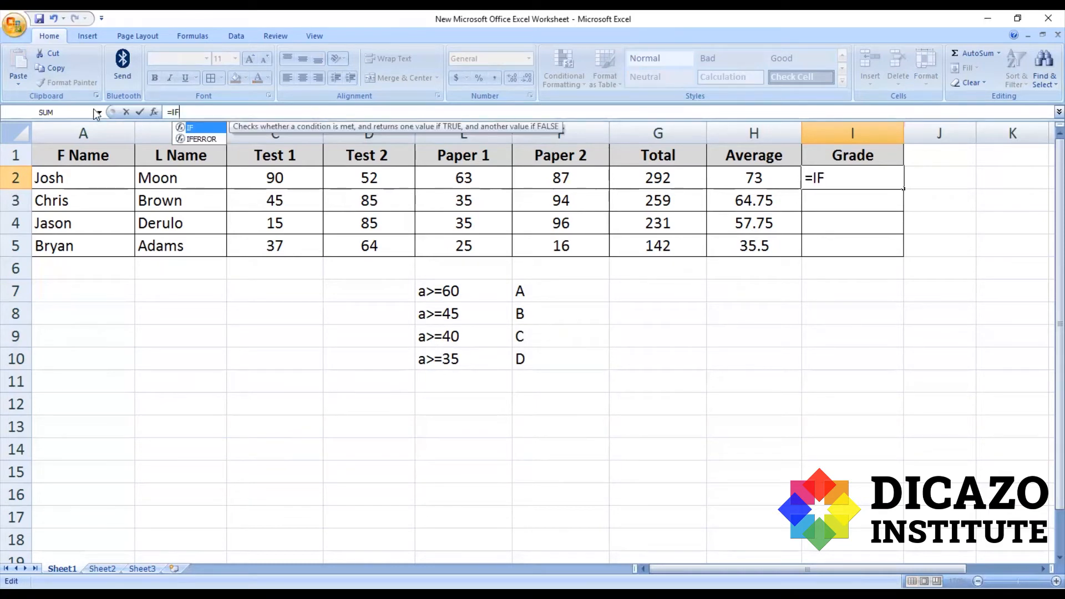
pyautogui.write('(')
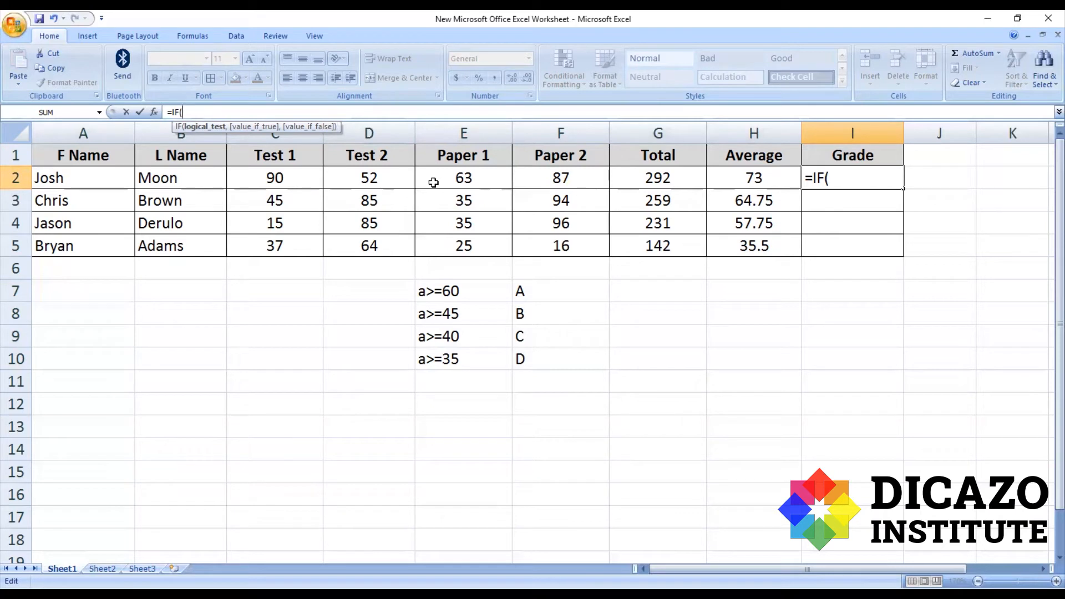
pyautogui.write('H2')
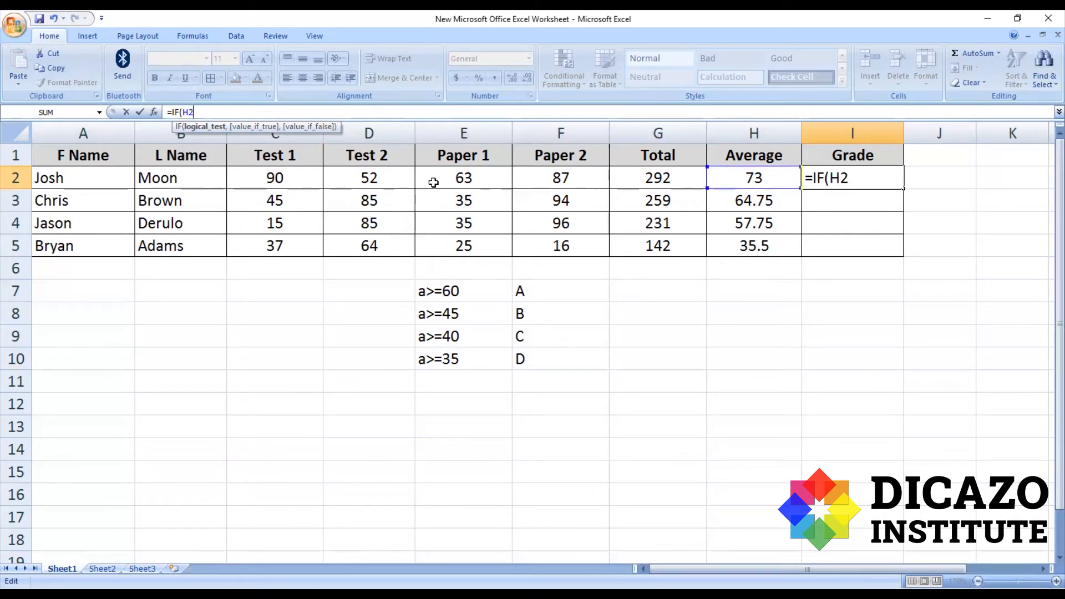
pyautogui.write('>=60')
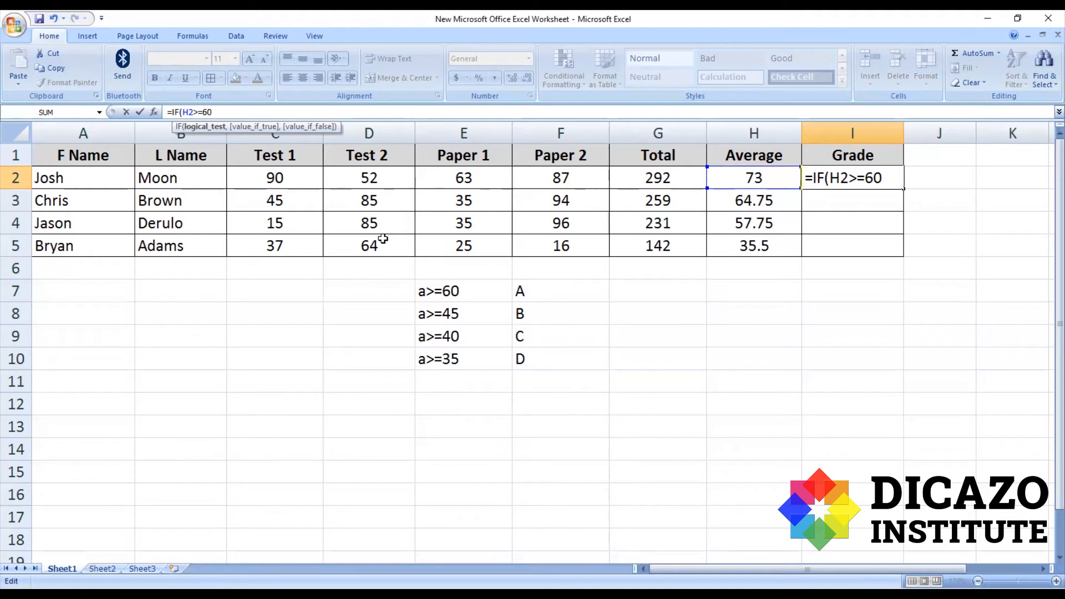
pyautogui.write(',')
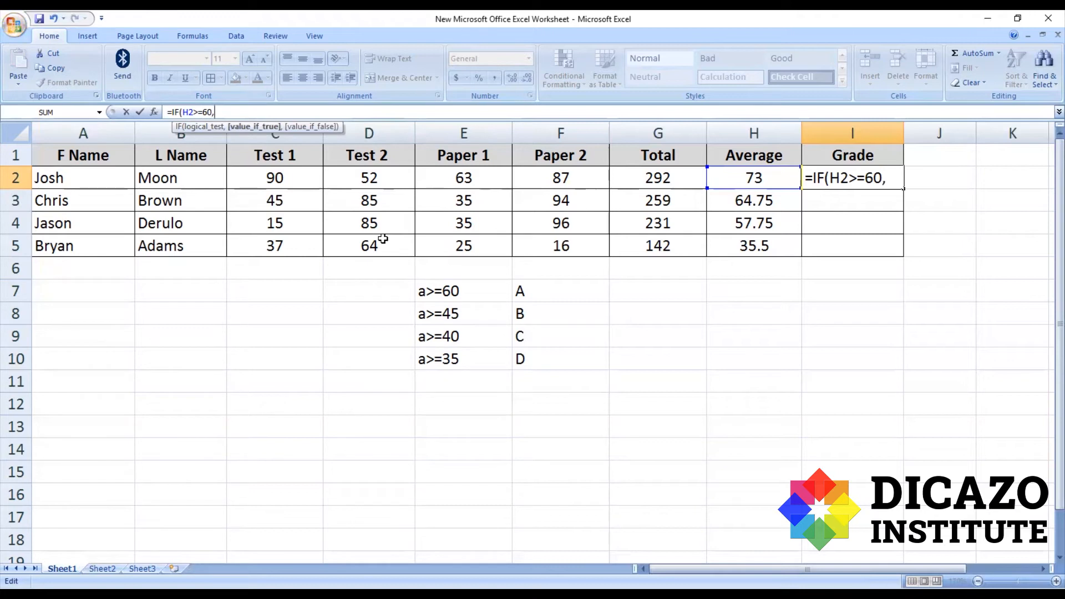
pyautogui.write('"A"')
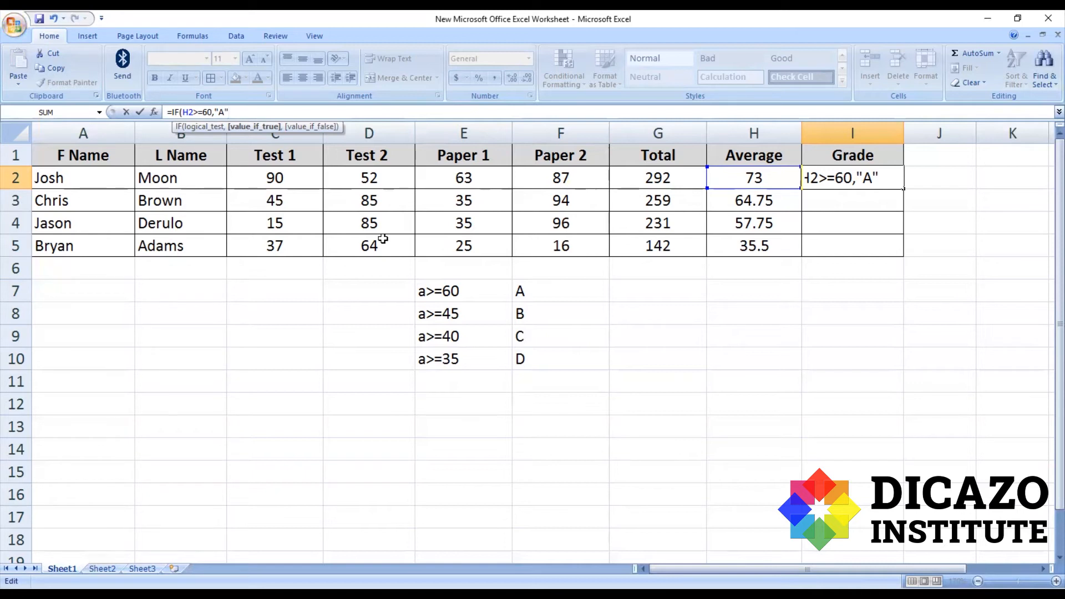
pyautogui.write(',"B")')
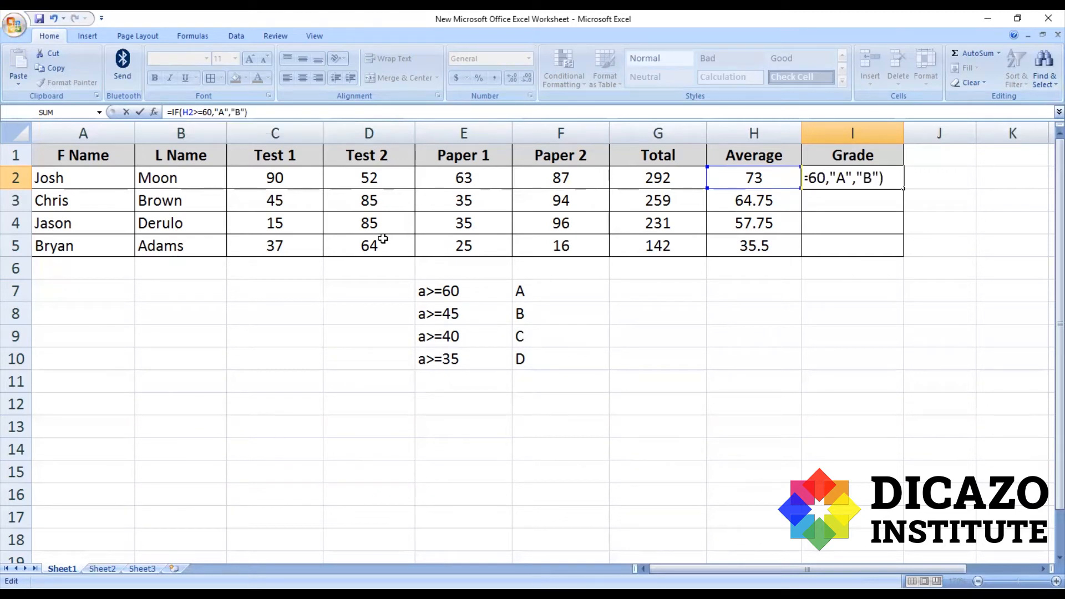
pyautogui.click(141, 112)
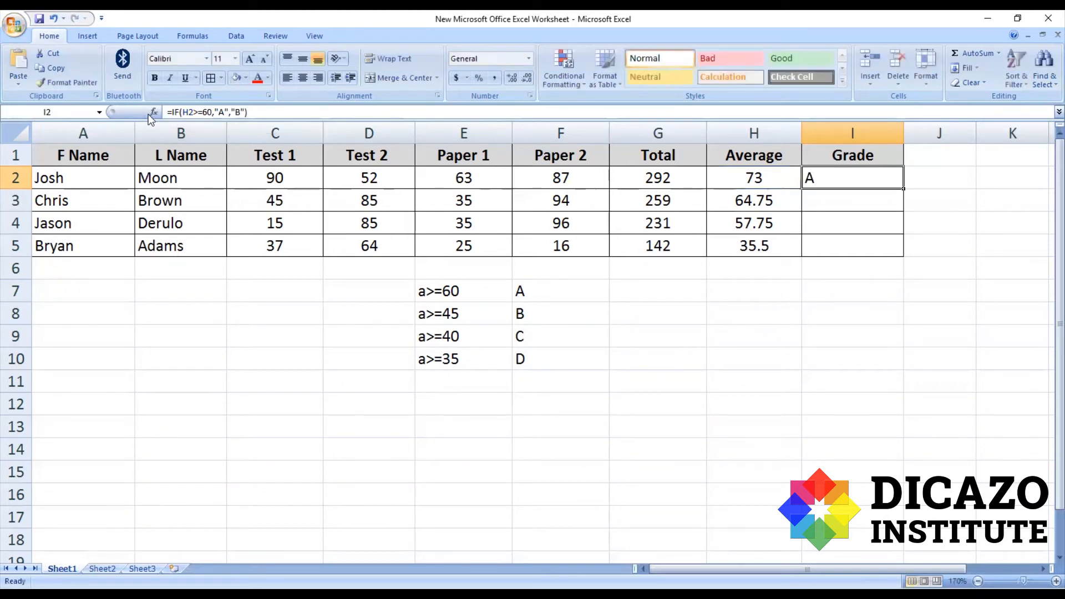
# Test the grade formula by setting the Paper 2 score in F2 to 2, and restore the score to 87.
pyautogui.click(703, 375)
pyautogui.click(824, 176)
pyautogui.click(574, 178)
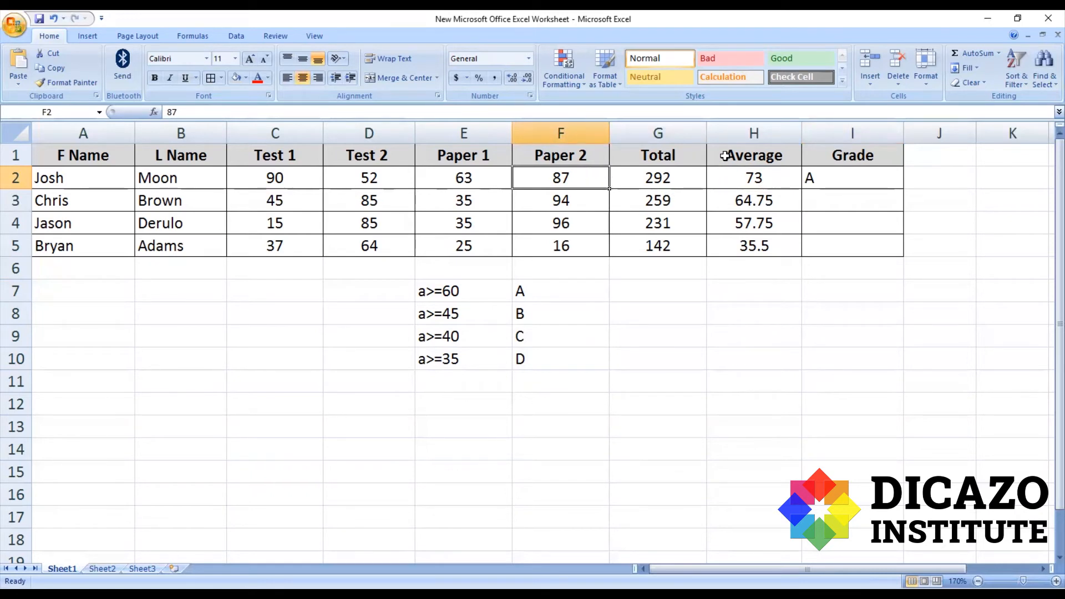
pyautogui.write('2')
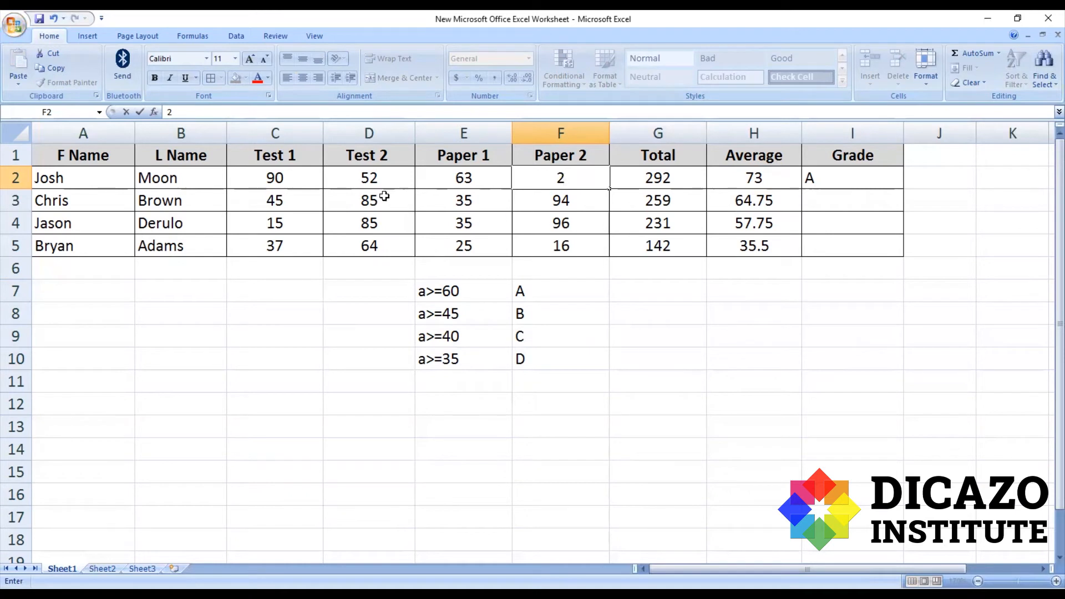
pyautogui.click(140, 112)
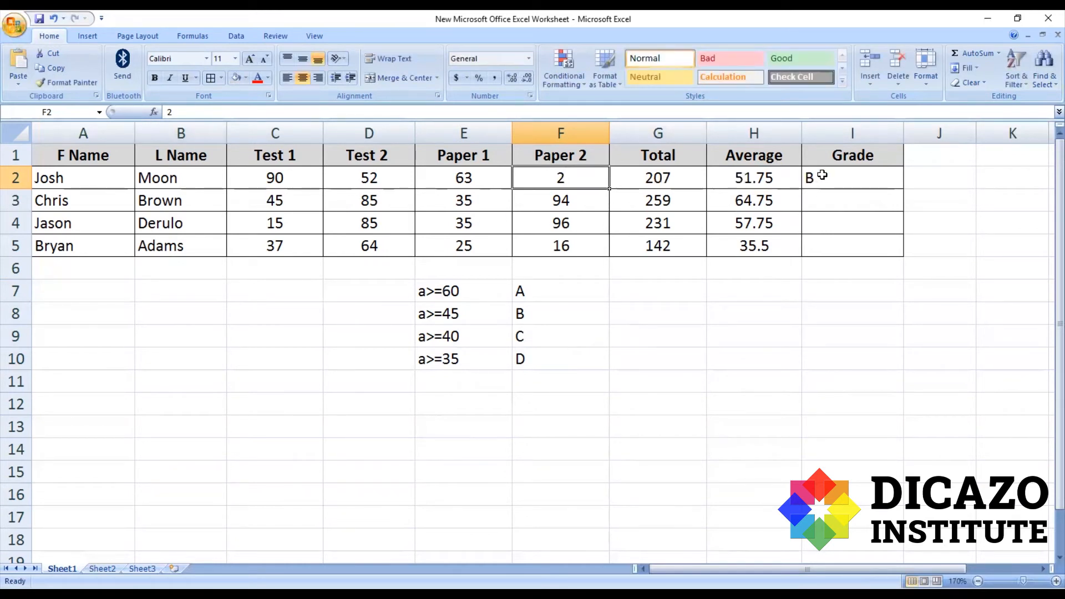
pyautogui.write('87')
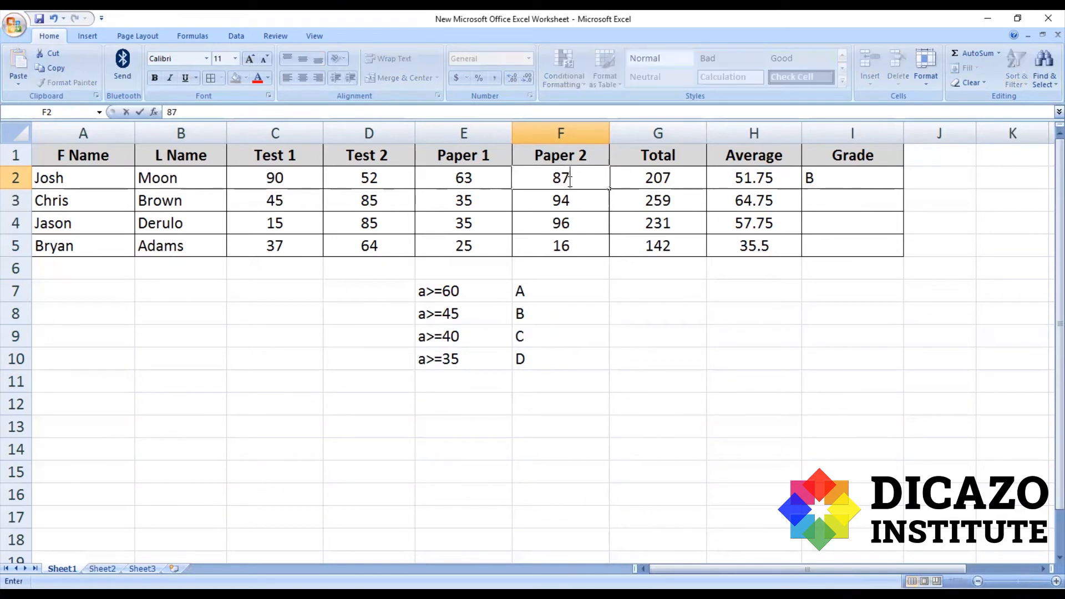
pyautogui.click(709, 319)
# Replace the "B" result in I2's formula with a nested IF that returns "B" when H2>=45.
pyautogui.click(846, 176)
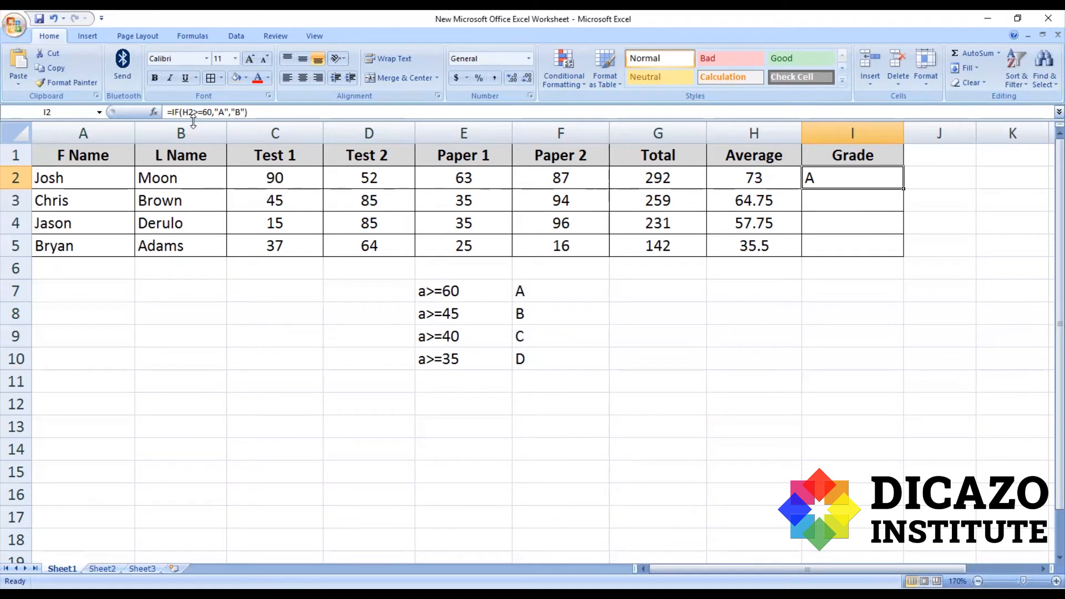
pyautogui.click(233, 111)
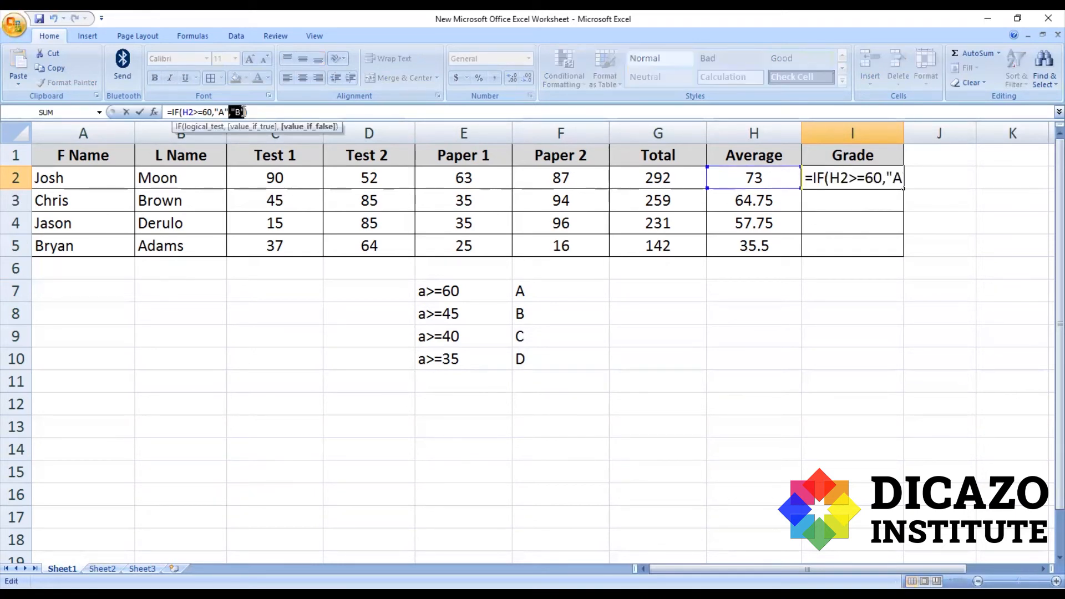
pyautogui.press('Delete')
pyautogui.press('Delete')
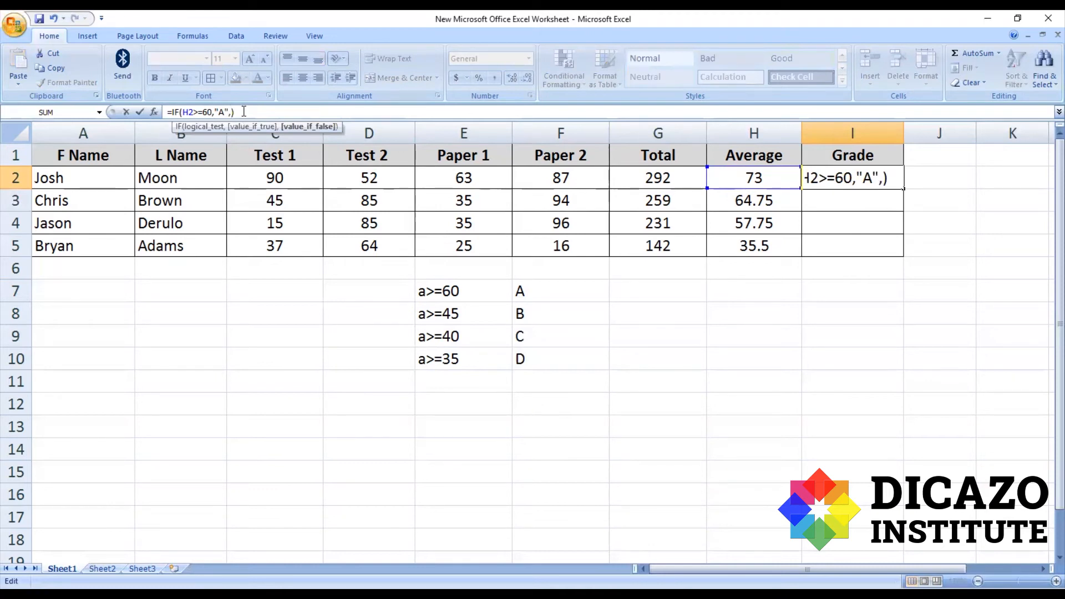
pyautogui.write('if')
pyautogui.press('BackSpace')
pyautogui.write('(H')
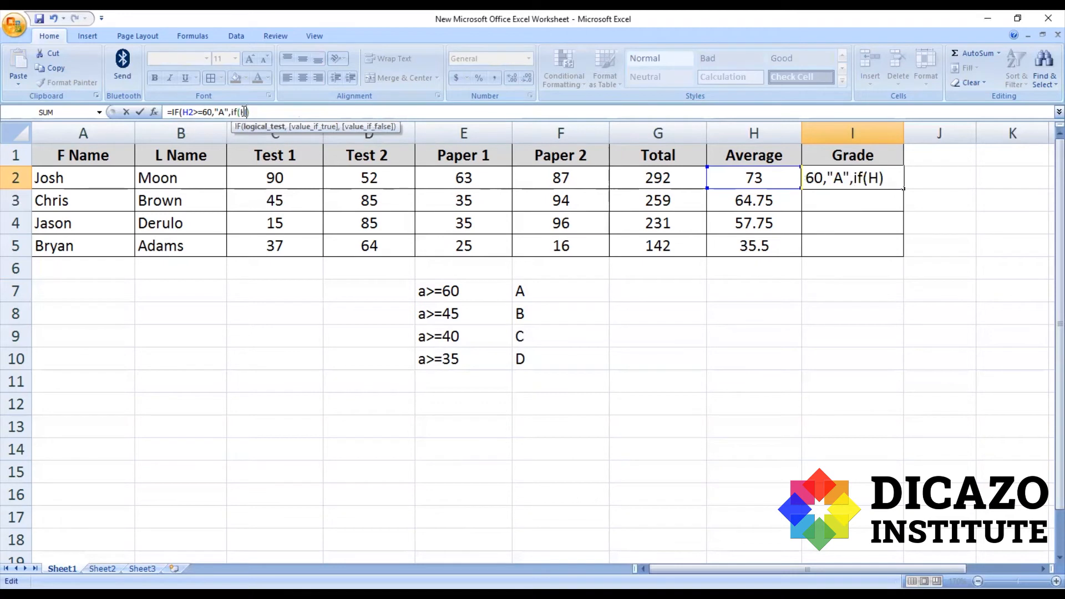
pyautogui.write('2>=')
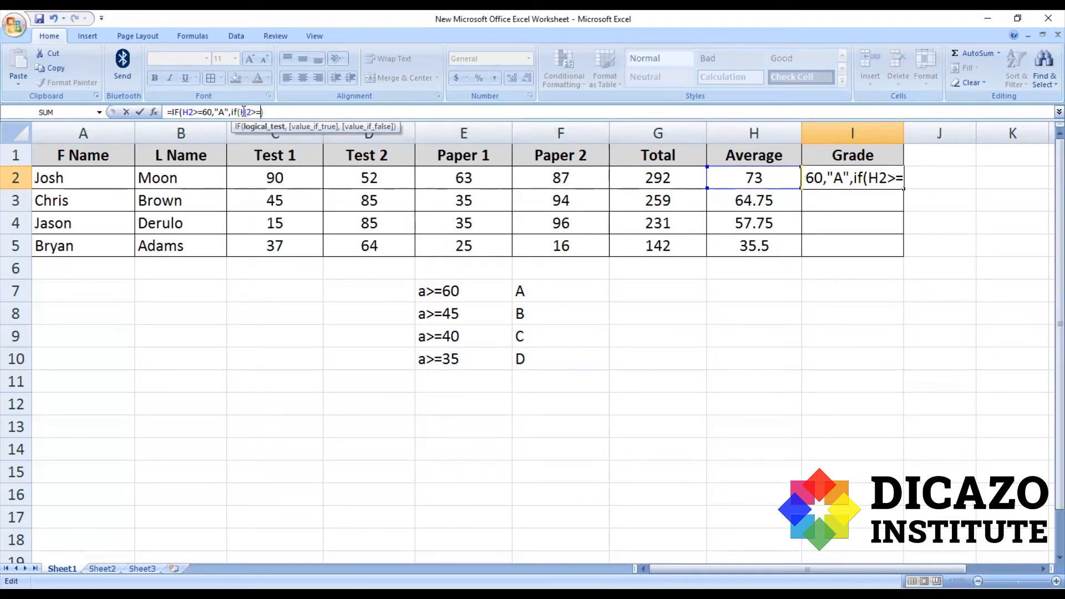
pyautogui.write('45)')
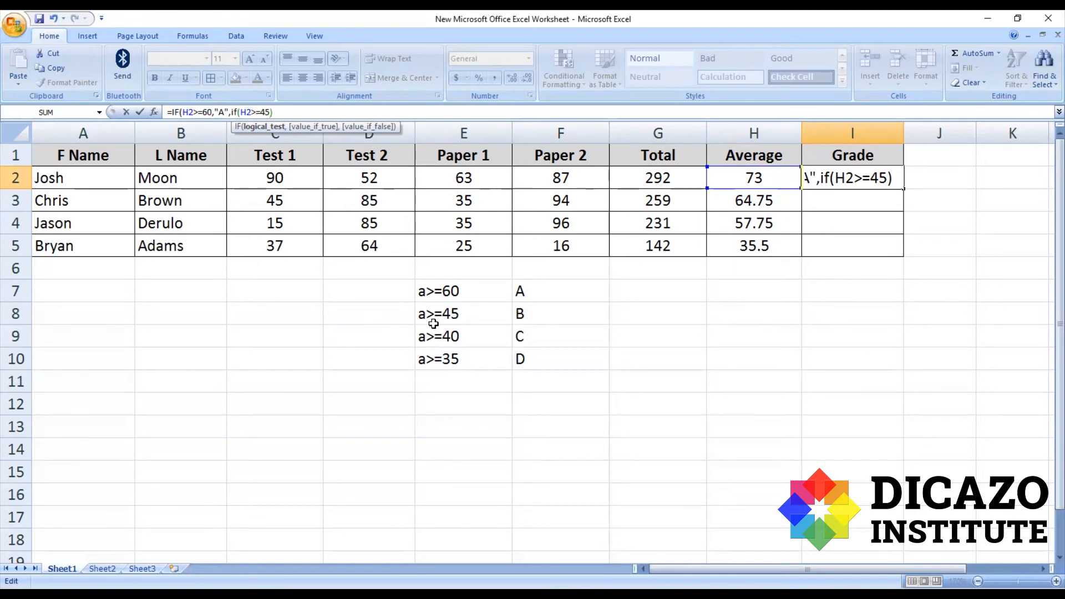
pyautogui.write(',"B')
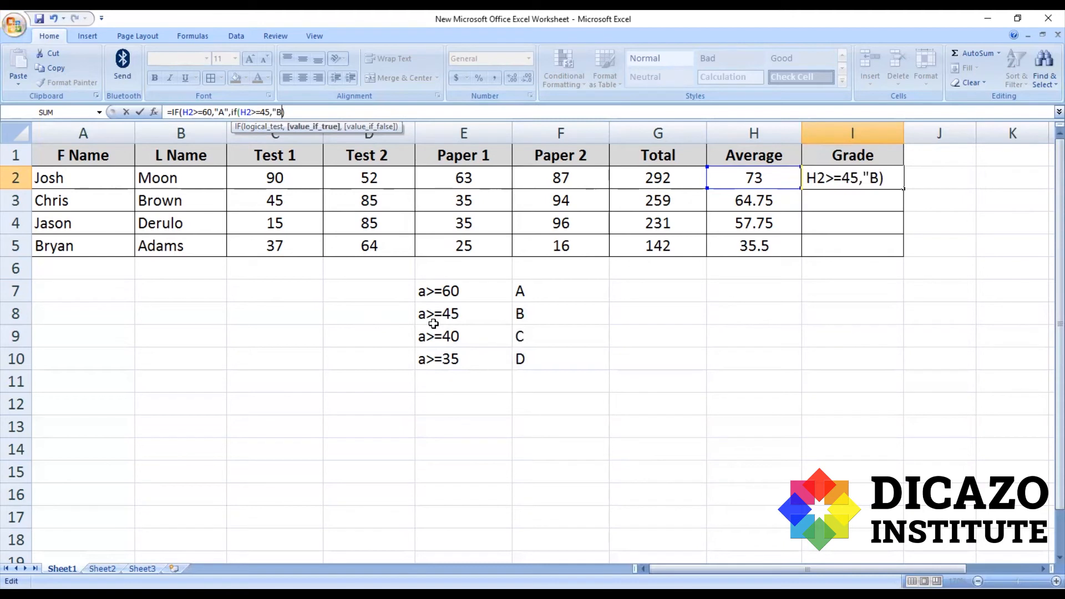
pyautogui.write('"')
# Nest a third IF in I2's formula that returns "C" when H2>=40.
pyautogui.write(', if')
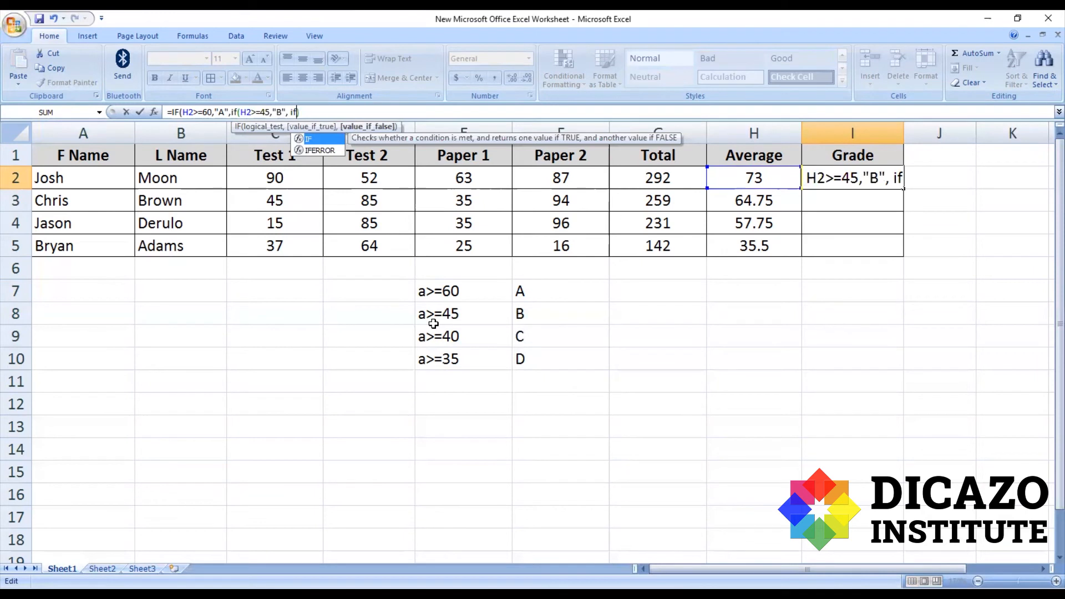
pyautogui.write('()')
pyautogui.press('Left')
pyautogui.write('H2')
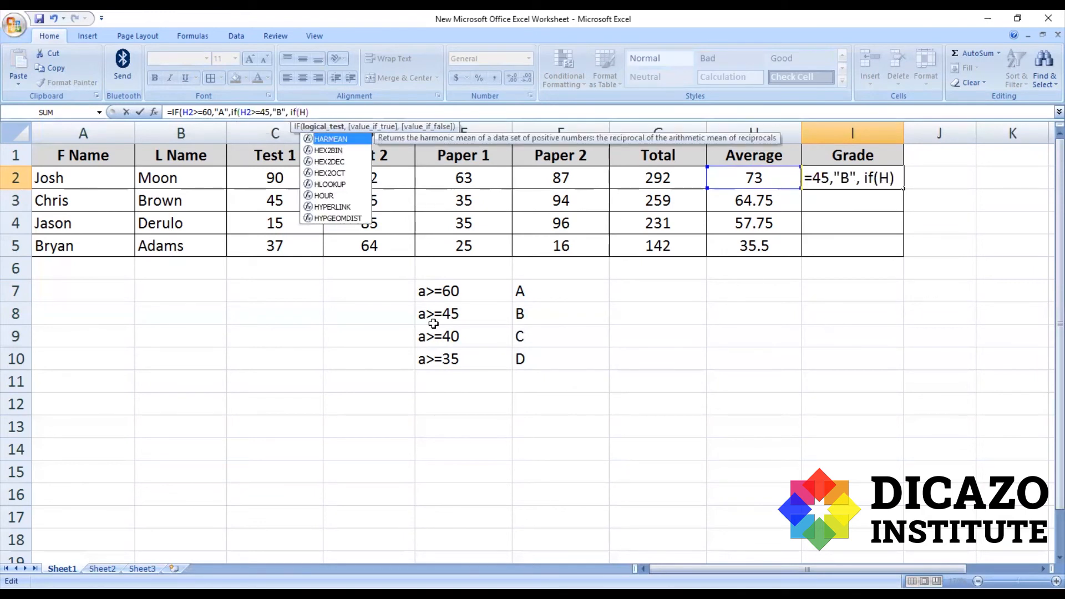
pyautogui.write('>=40')
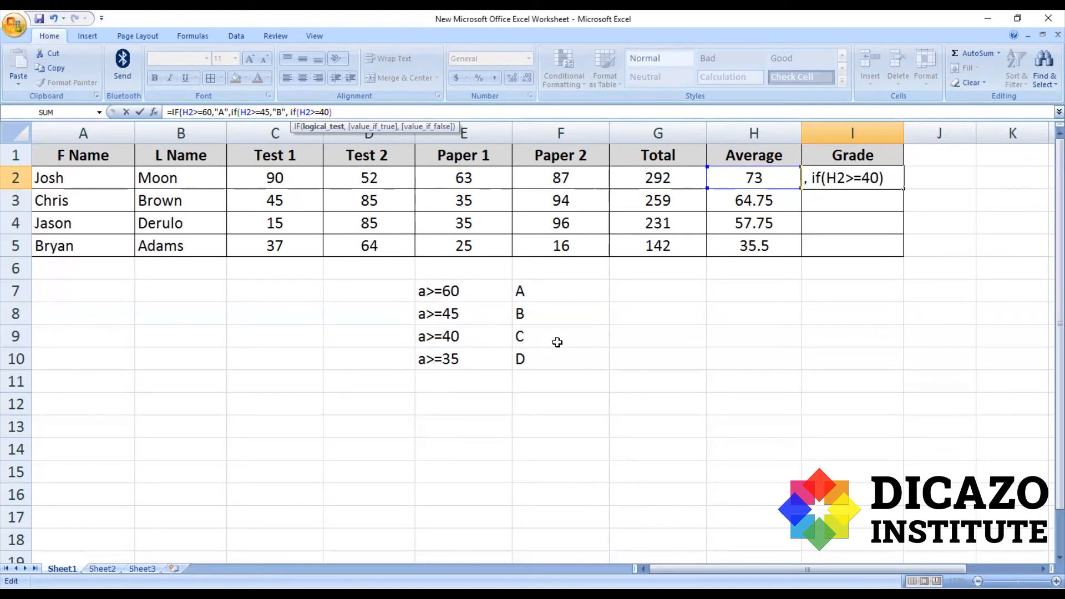
pyautogui.write(',')
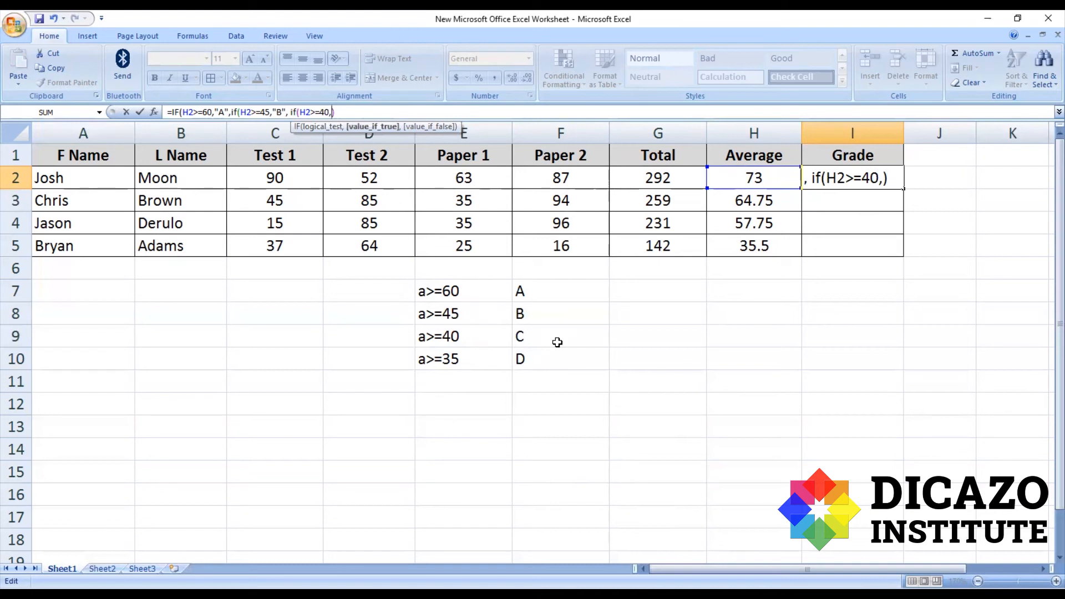
pyautogui.write('""C')
pyautogui.press('Right')
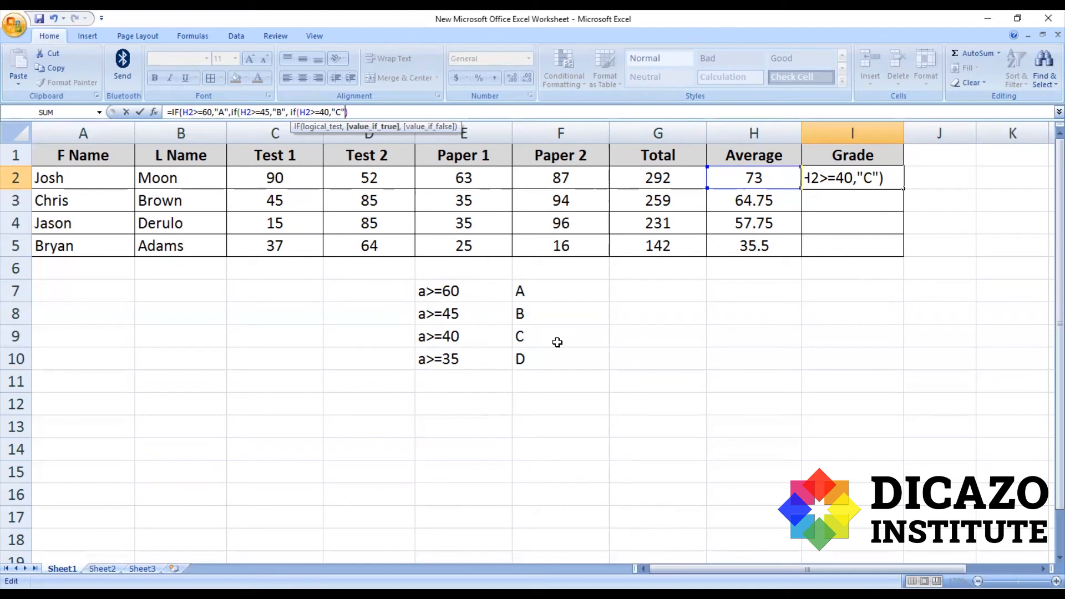
# Nest a fourth IF in I2's formula that returns "D" when H2>=35, close all brackets, and enter the formula.
pyautogui.write(', ')
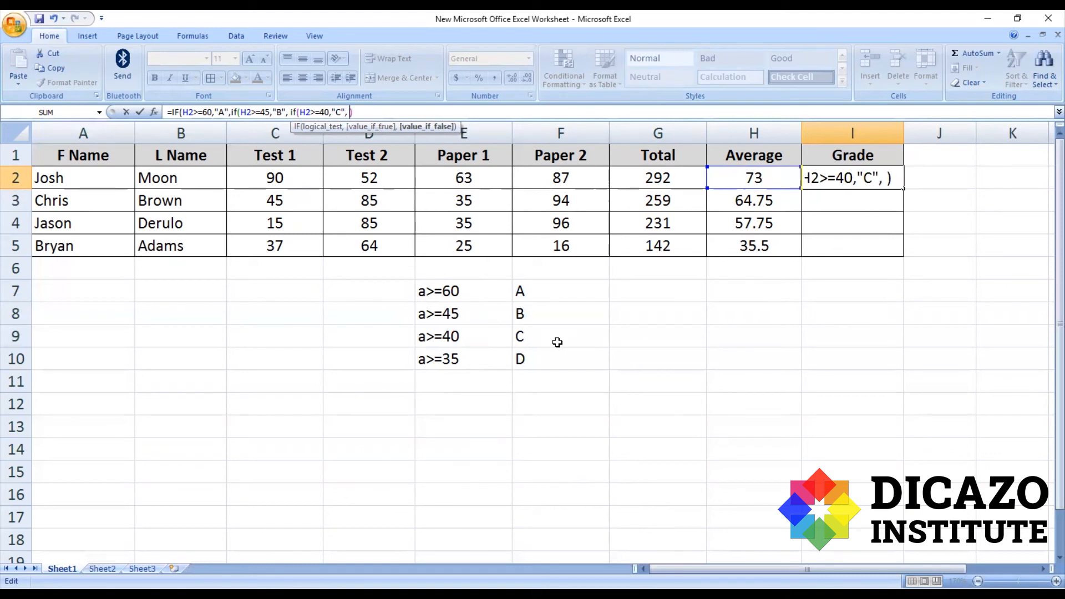
pyautogui.write('If')
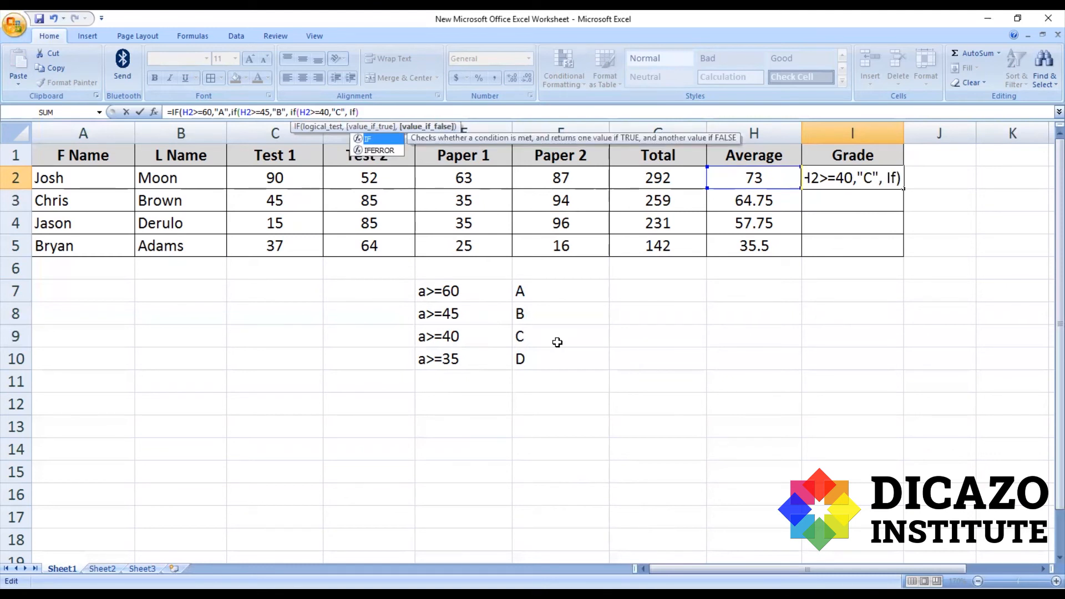
pyautogui.write('(H2>=')
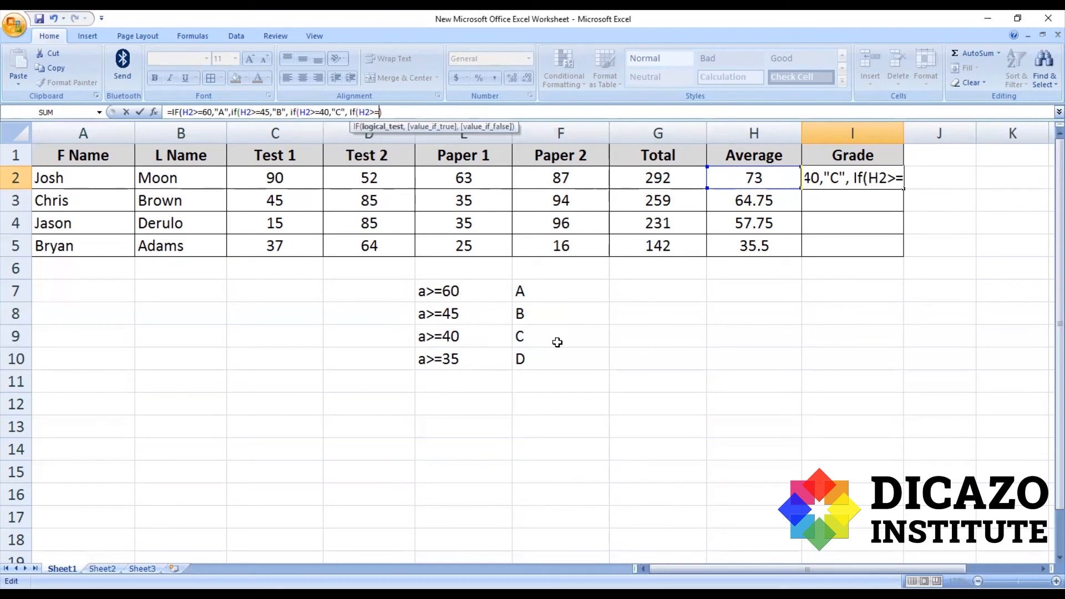
pyautogui.write('35)')
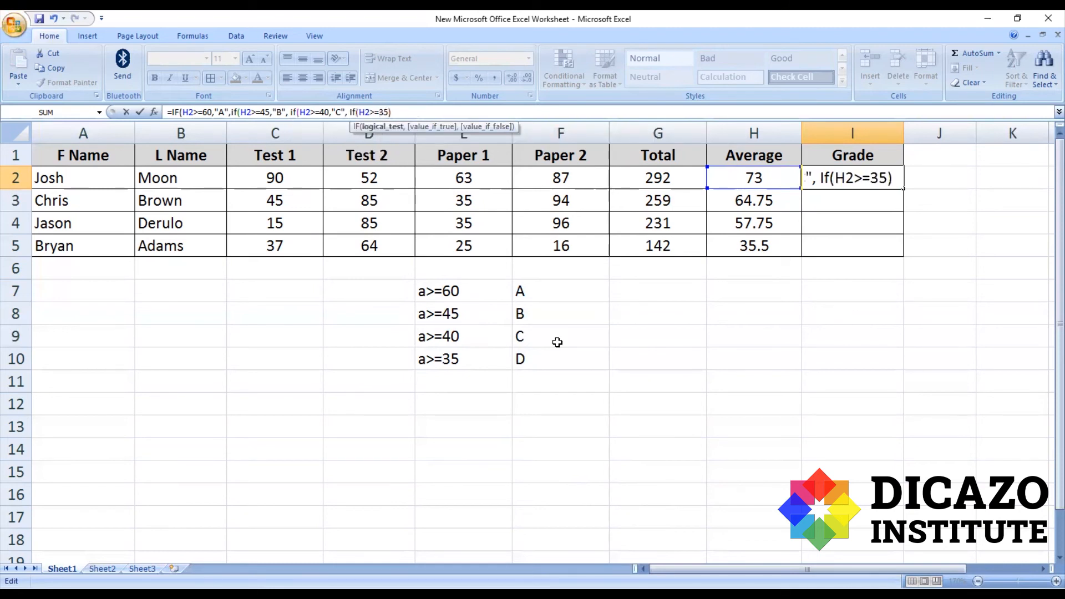
pyautogui.write(',"D')
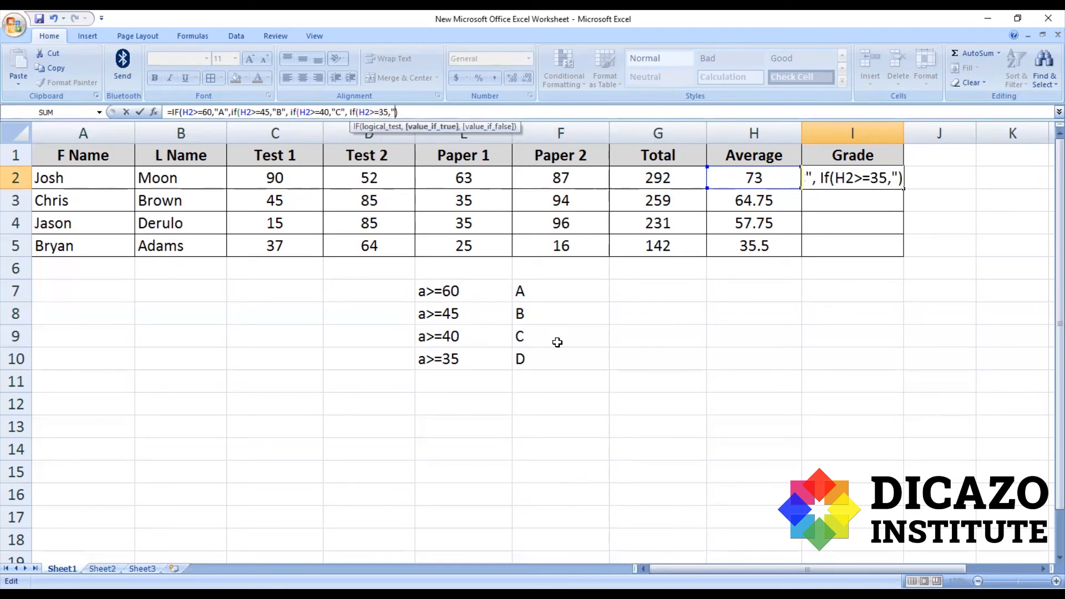
pyautogui.write('"')
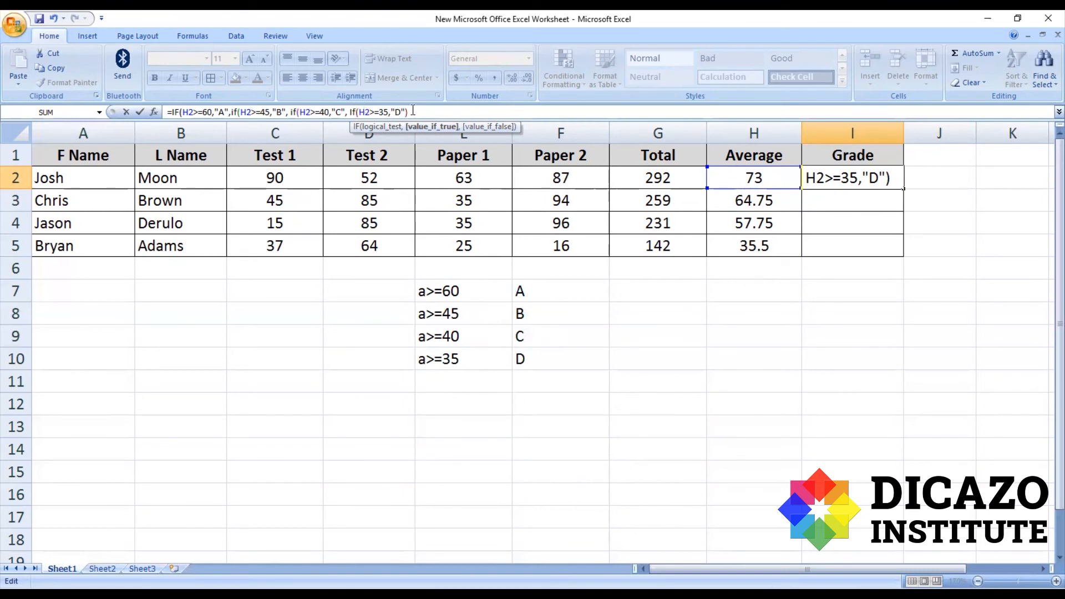
pyautogui.write(')')
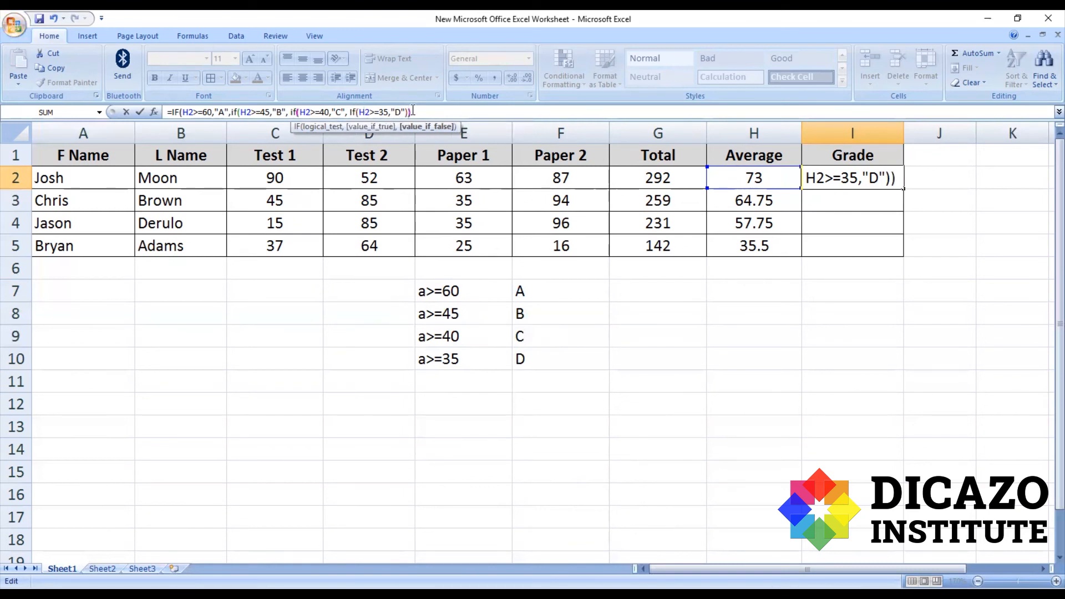
pyautogui.write(')')
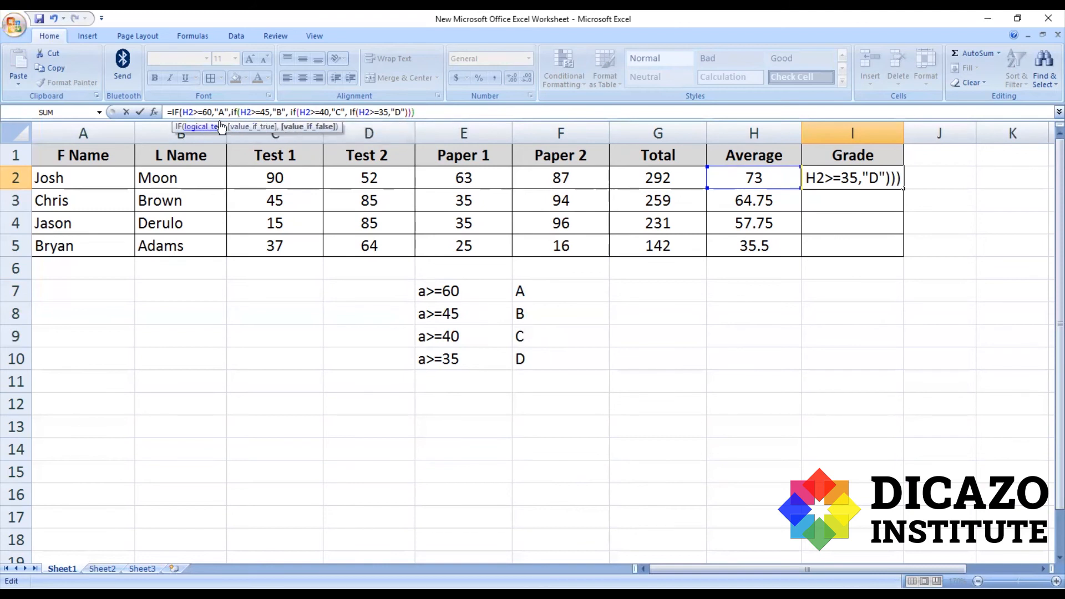
pyautogui.write(')')
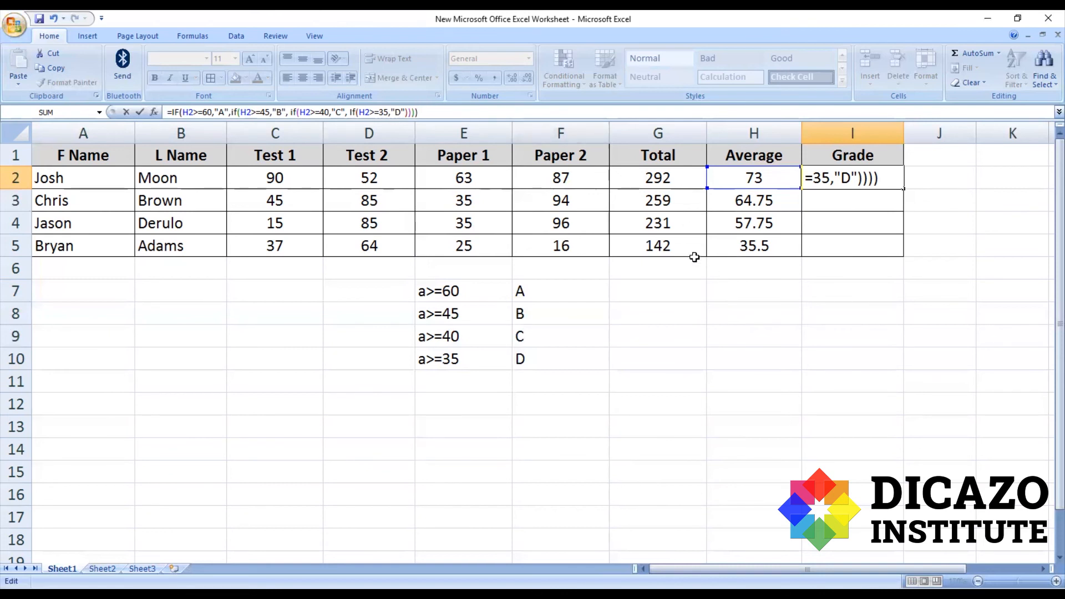
pyautogui.click(139, 113)
# Fill the grade formula from I2 down through I5 for the remaining students.
pyautogui.click(718, 335)
pyautogui.click(855, 175)
pyautogui.moveTo(903, 190); pyautogui.dragTo(902, 254)
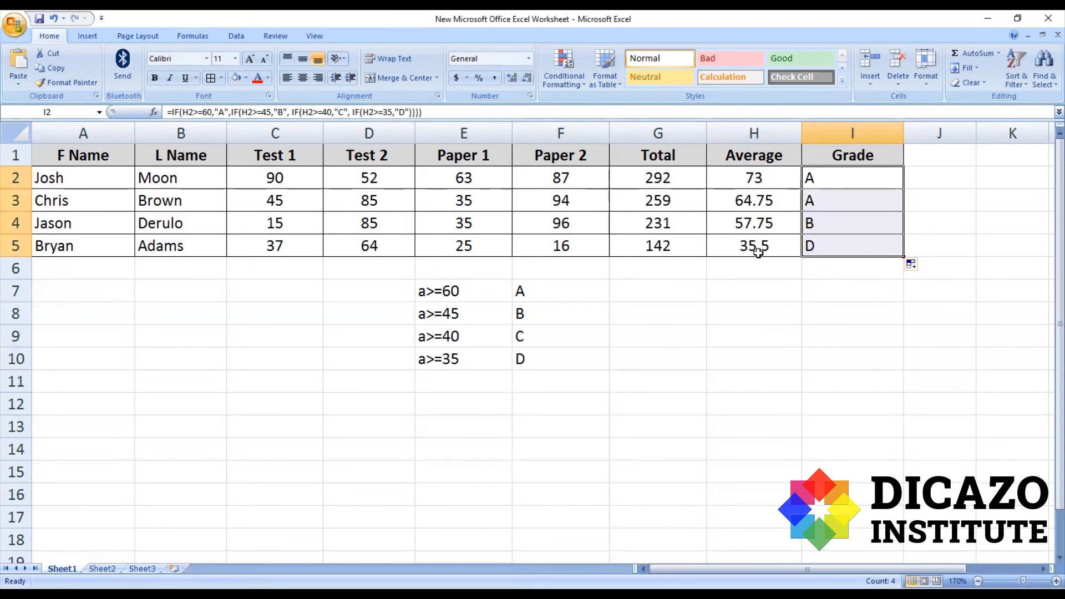
# Check the students' averages and grades in H2:I5 against the grading key in E7:F10.
pyautogui.moveTo(402, 280); pyautogui.dragTo(541, 382)
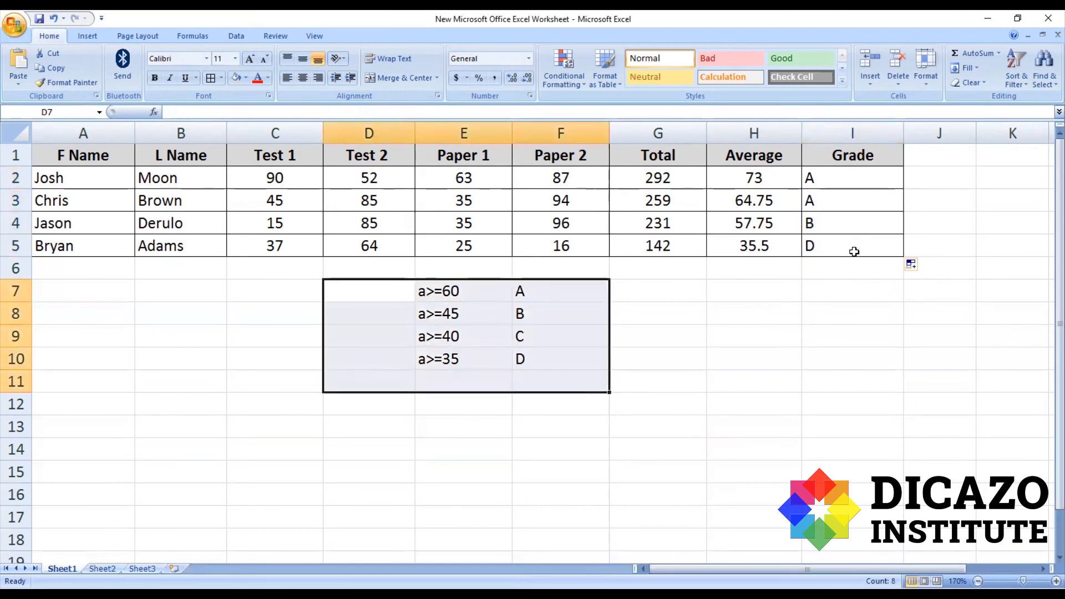
pyautogui.click(853, 248)
pyautogui.click(777, 248)
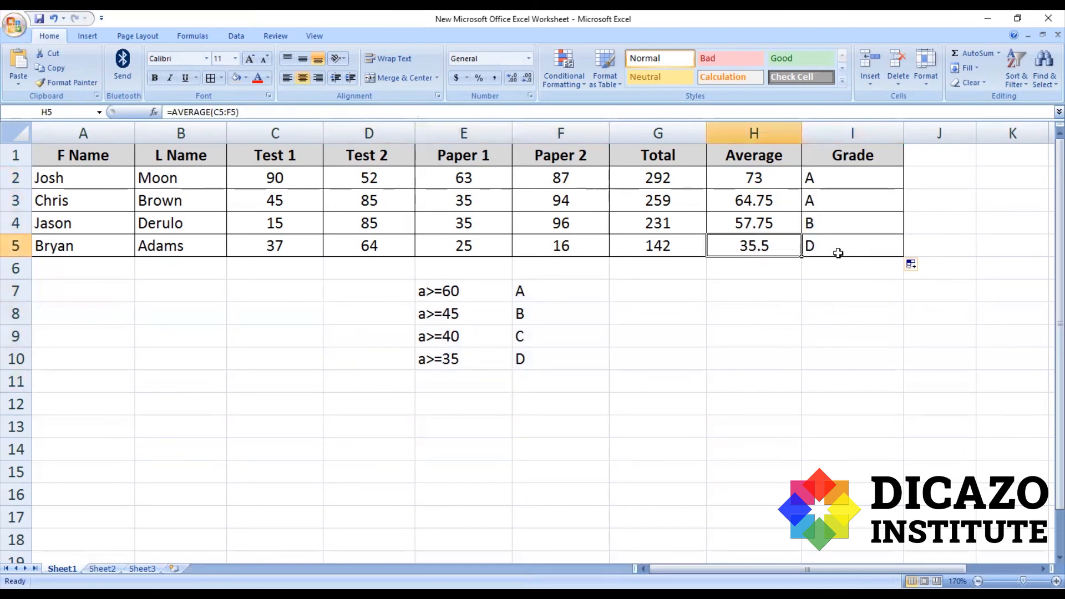
pyautogui.click(837, 251)
pyautogui.click(475, 366)
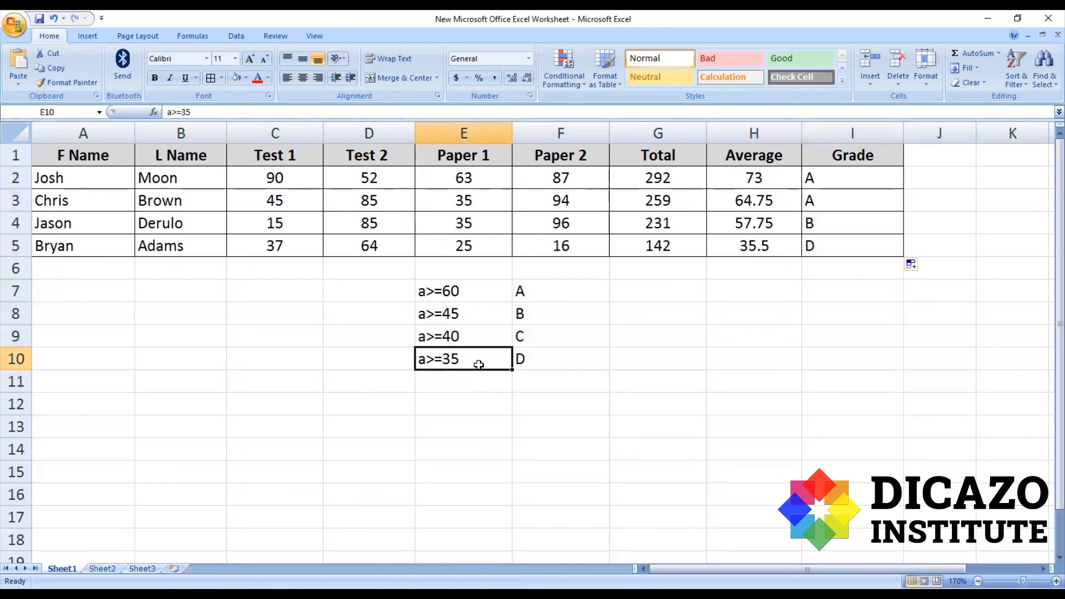
pyautogui.click(571, 354)
pyautogui.click(829, 222)
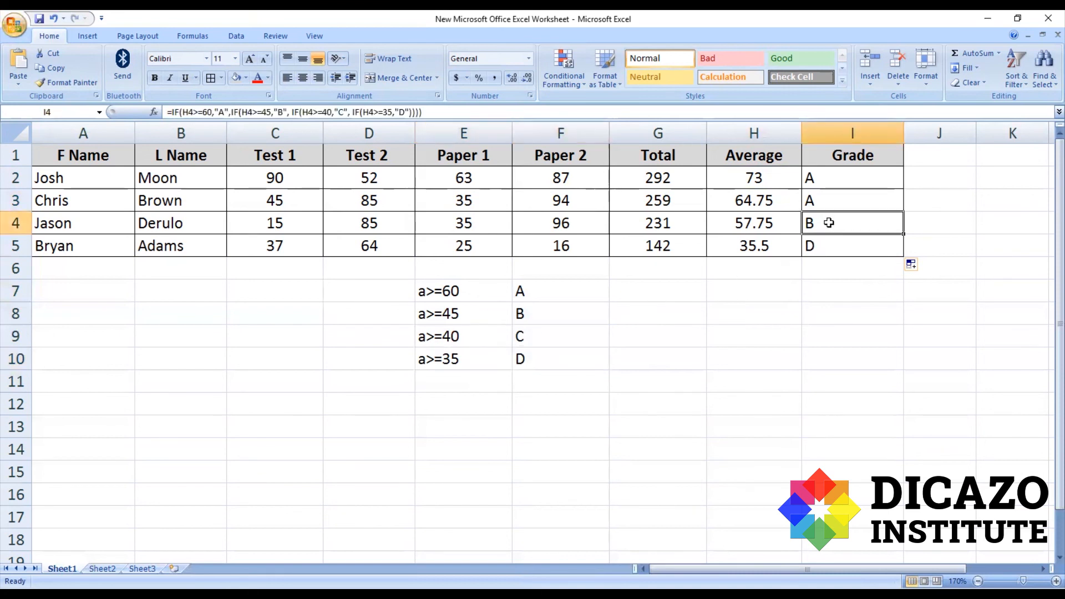
pyautogui.click(530, 314)
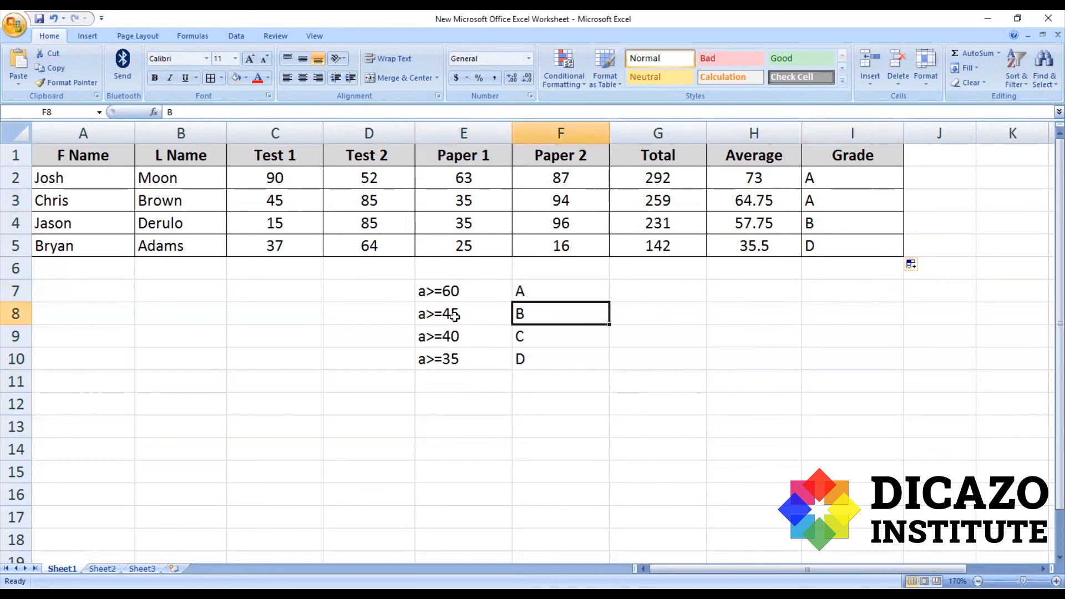
pyautogui.click(763, 226)
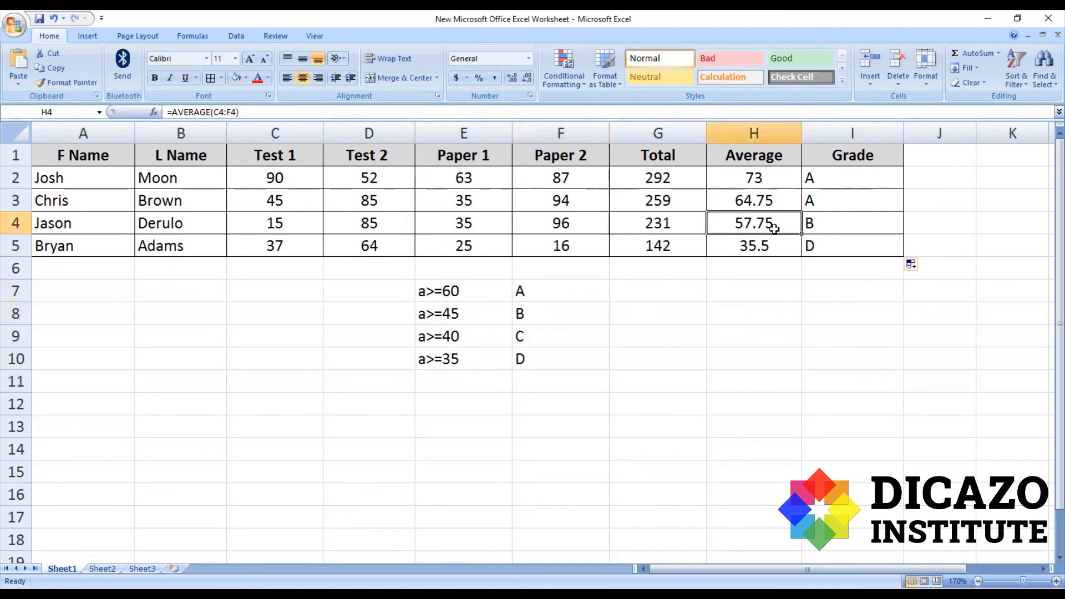
pyautogui.click(826, 231)
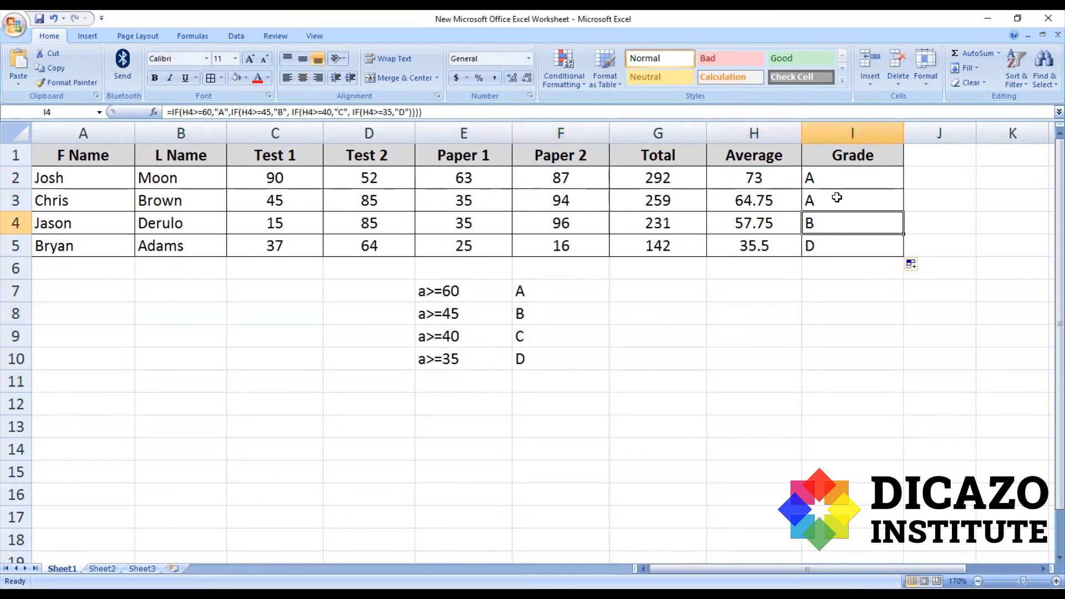
pyautogui.click(832, 200)
pyautogui.click(483, 284)
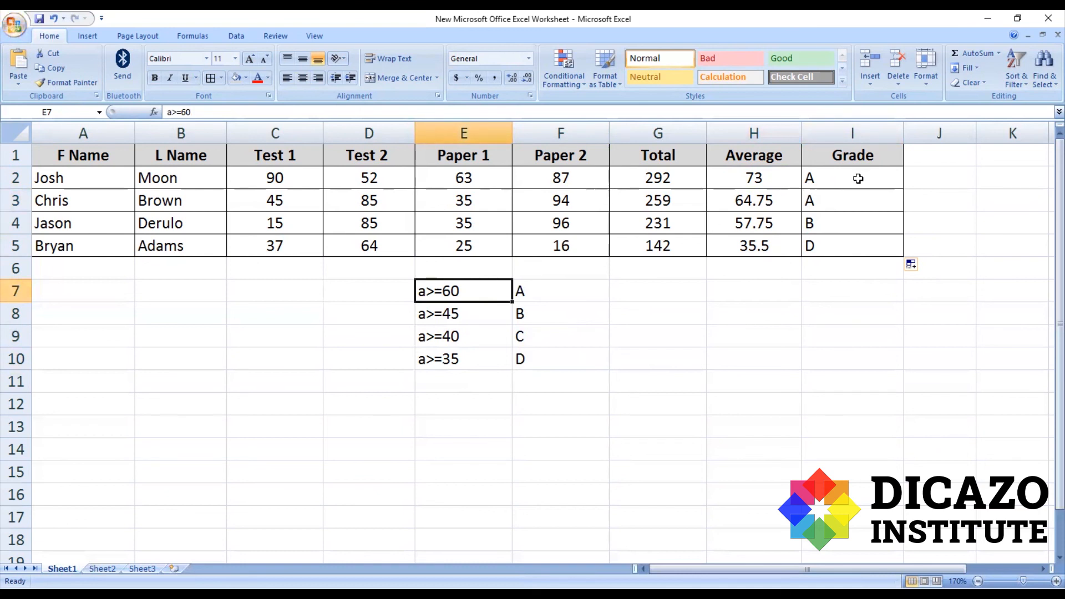
pyautogui.click(844, 200)
pyautogui.click(833, 173)
# Center the grades in cells I2:I5 horizontally.
pyautogui.click(835, 298)
pyautogui.moveTo(833, 181); pyautogui.dragTo(832, 242)
pyautogui.hotkey('ctrl', 'e')
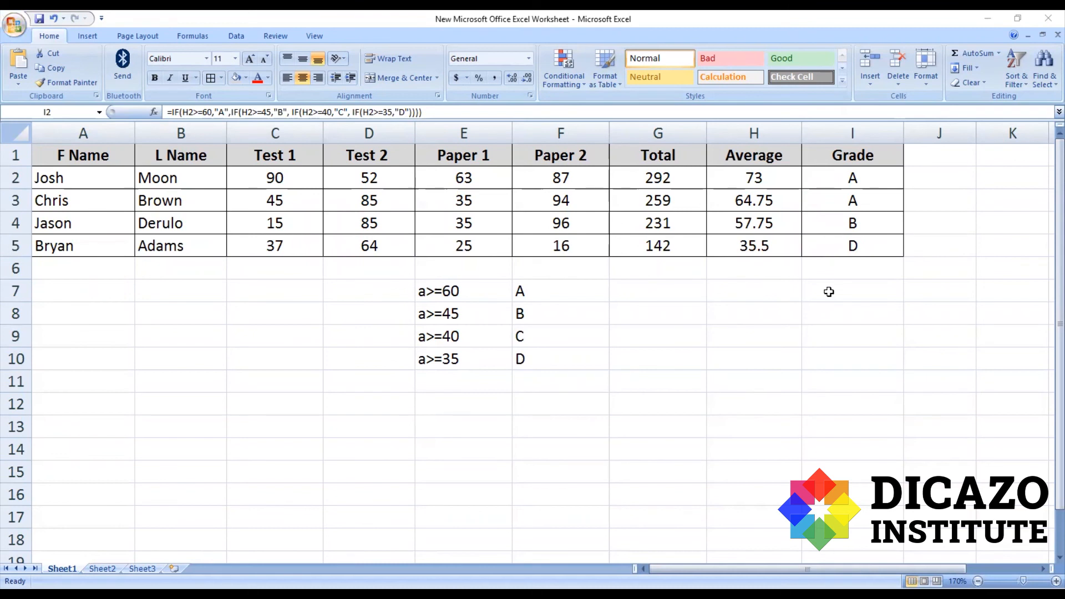
# Clear the grading key from cells E7:F10 below the gradebook table.
pyautogui.click(871, 178)
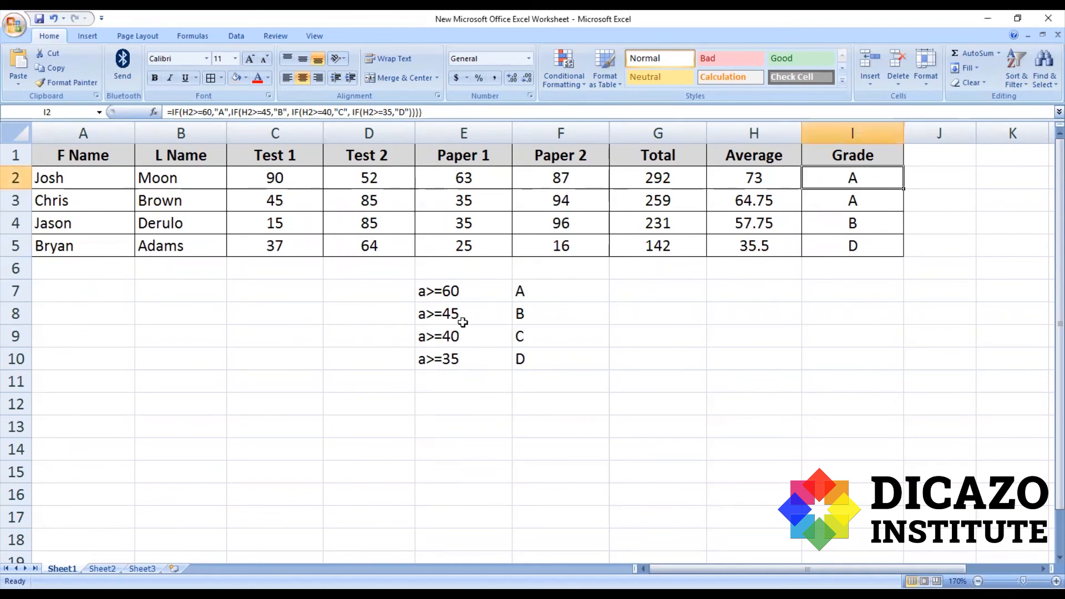
pyautogui.moveTo(422, 291); pyautogui.dragTo(519, 359)
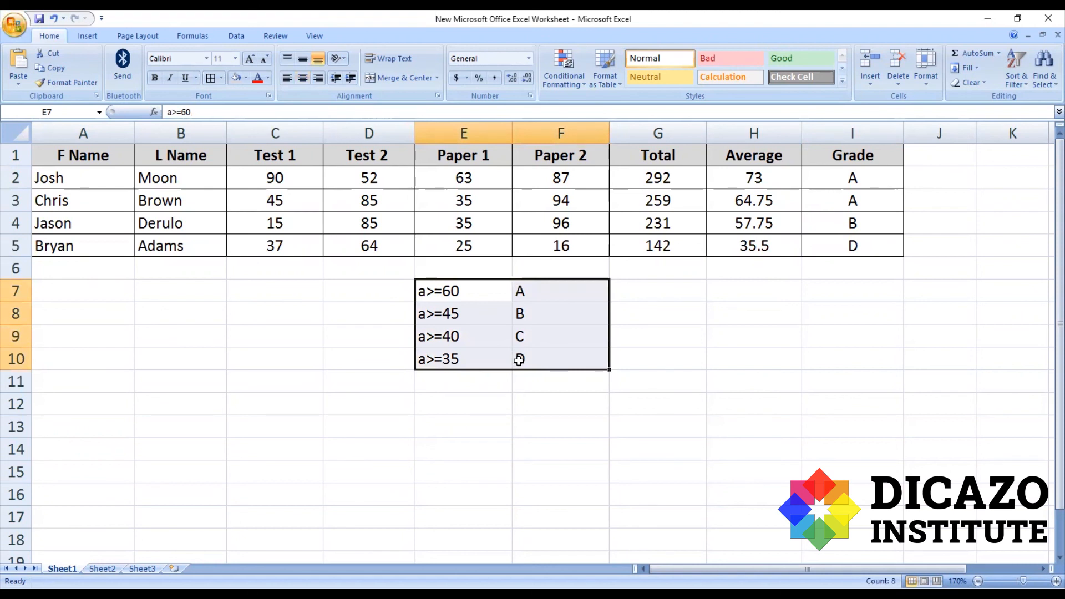
pyautogui.press('Delete')
pyautogui.click(898, 334)
# Review the nested IF formulas and resulting grades in each cell of I2:I5.
pyautogui.click(879, 183)
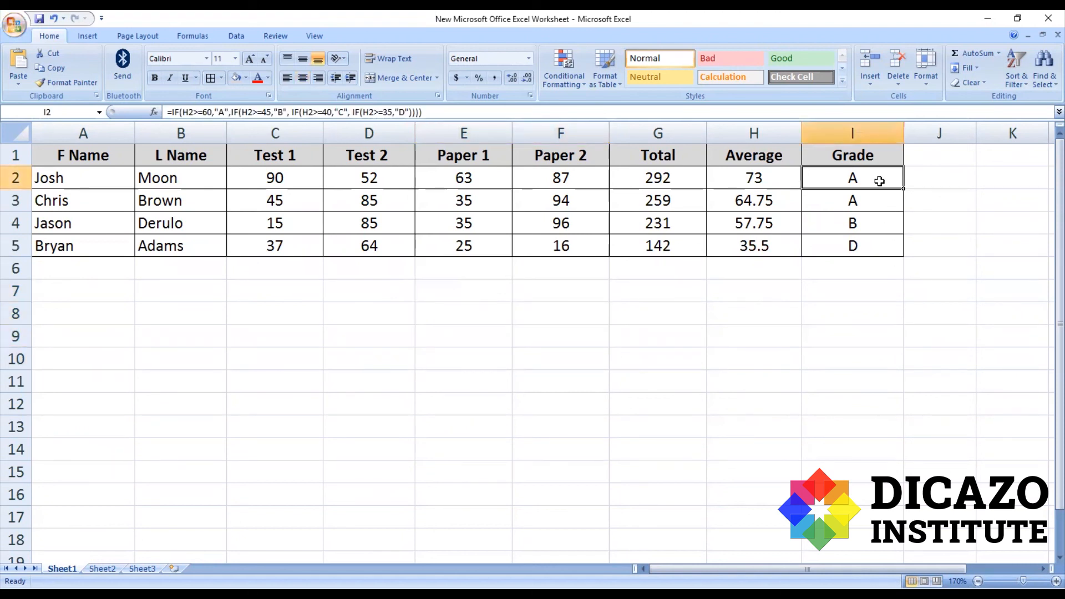
pyautogui.click(881, 200)
pyautogui.click(882, 173)
pyautogui.click(882, 201)
pyautogui.click(885, 228)
pyautogui.click(886, 247)
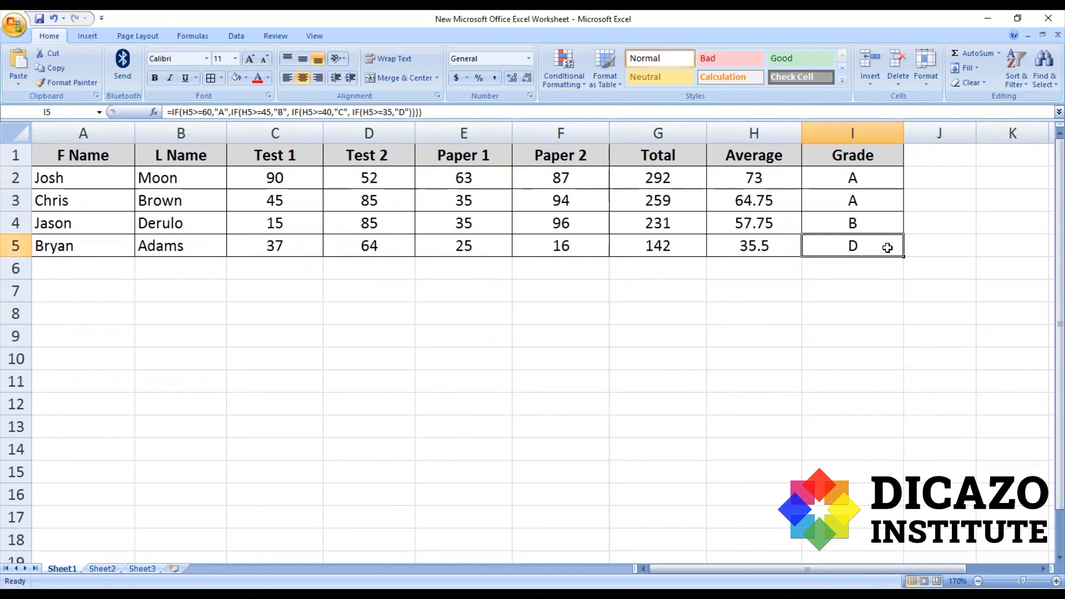
pyautogui.click(878, 174)
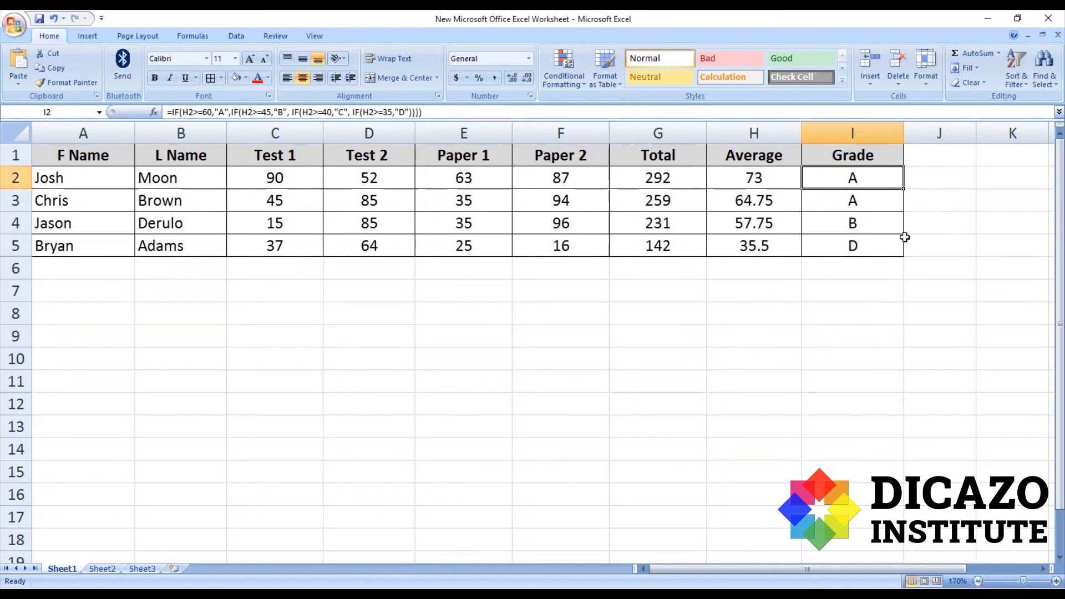
pyautogui.click(869, 206)
pyautogui.click(861, 228)
pyautogui.click(861, 247)
pyautogui.click(865, 222)
pyautogui.click(864, 206)
pyautogui.click(873, 176)
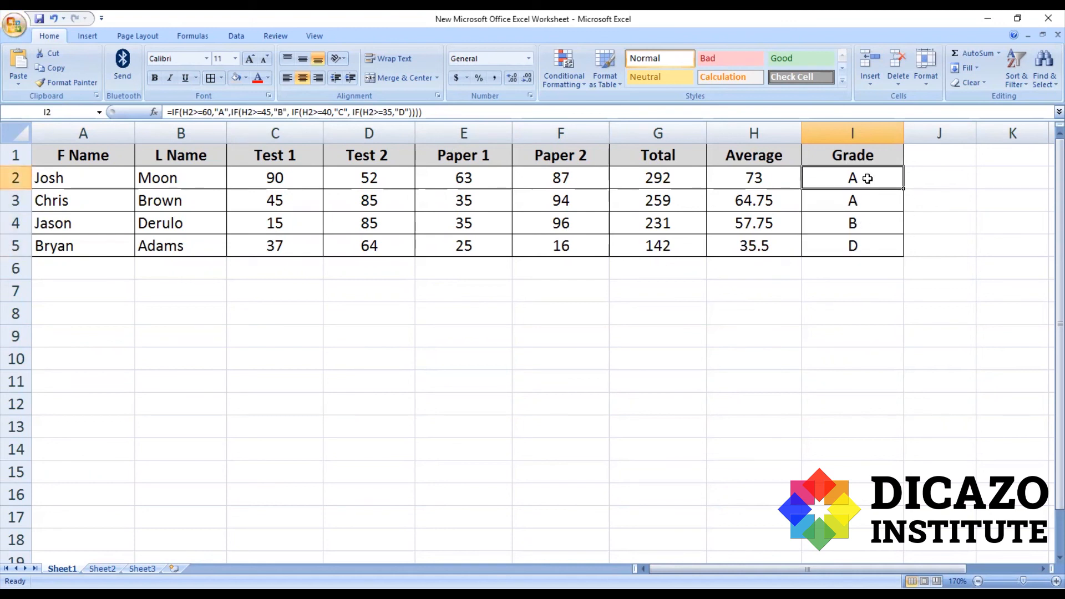